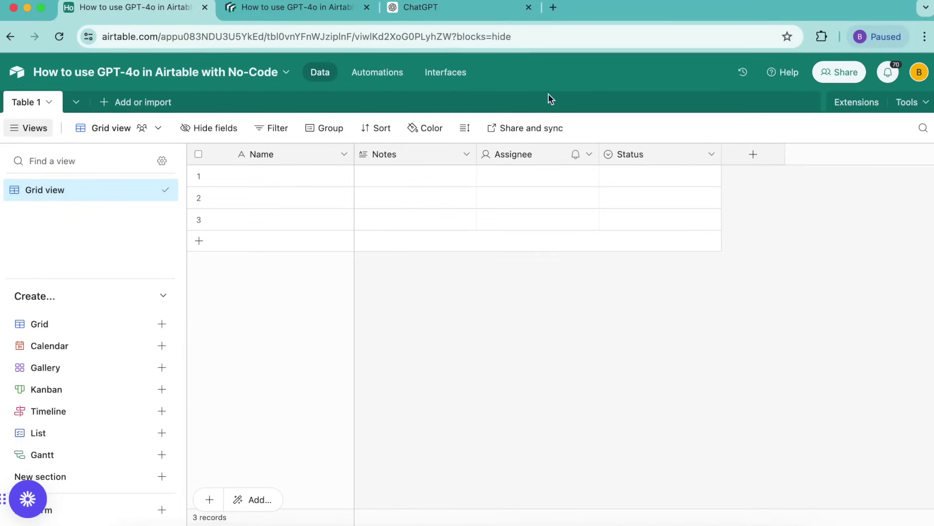
- Rename the table from Table 1 to Products
left_click(480, 12)
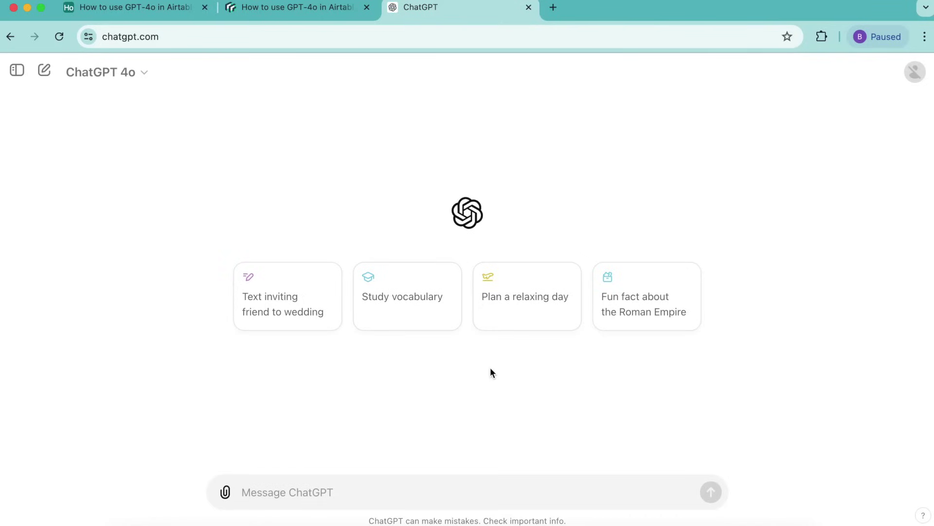
left_click(169, 13)
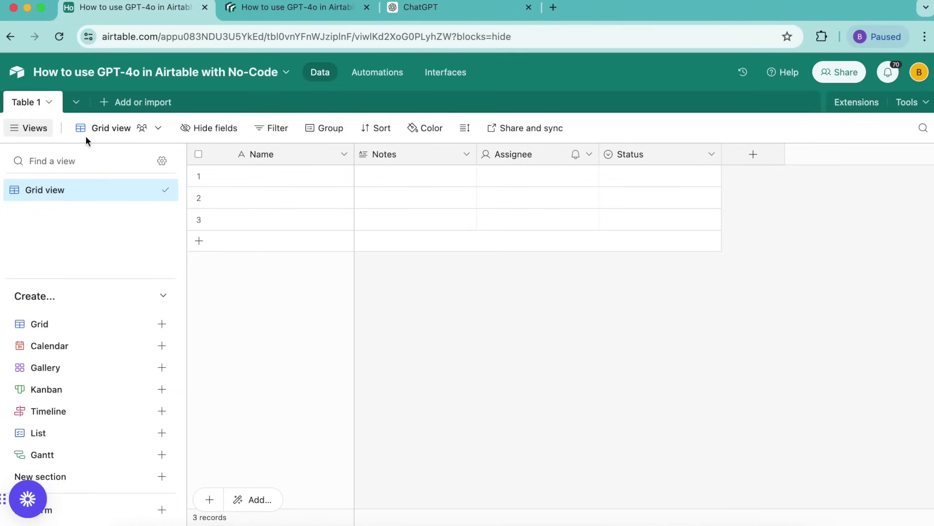
double_click(37, 104)
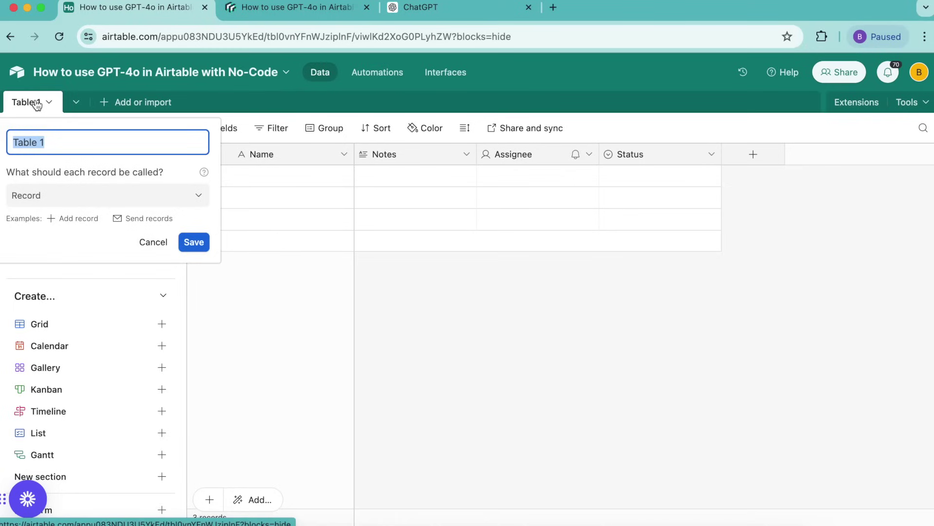
type("Products")
left_click(192, 241)
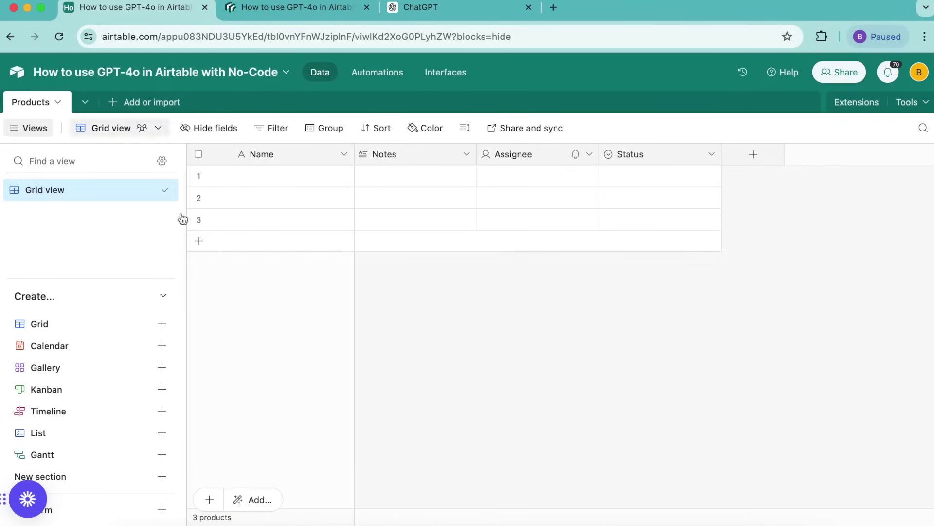
- Paste the three trainer product names into the Name cells and widen the Name column
left_click(281, 183)
left_click(279, 222, "shift")
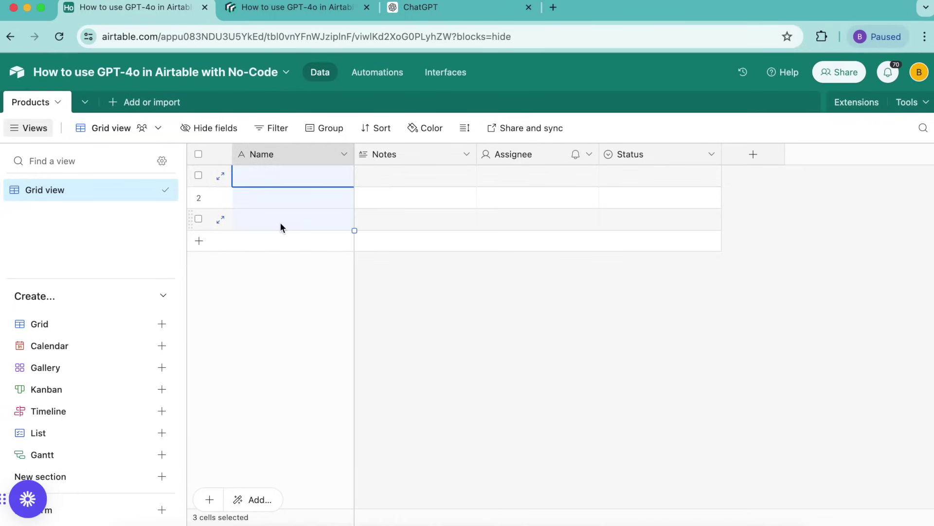
key("super+v")
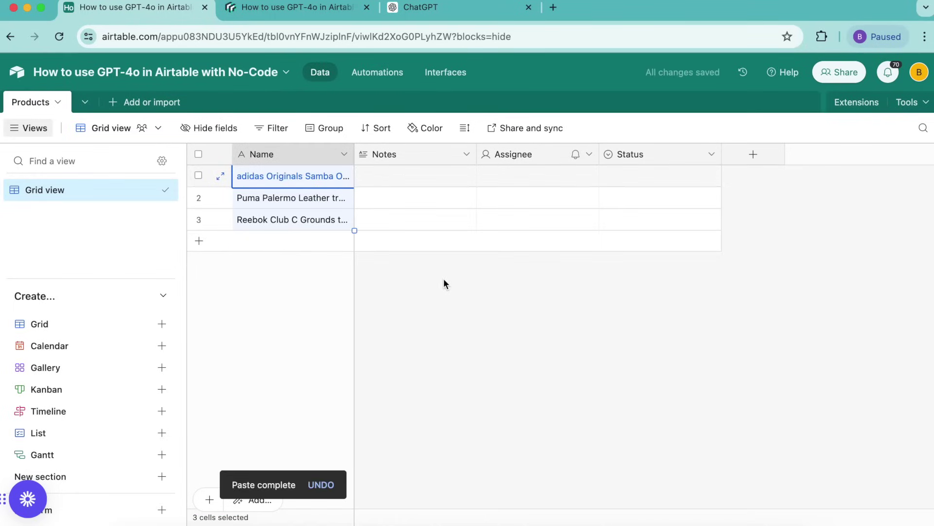
left_click_drag(355, 154, 441, 154)
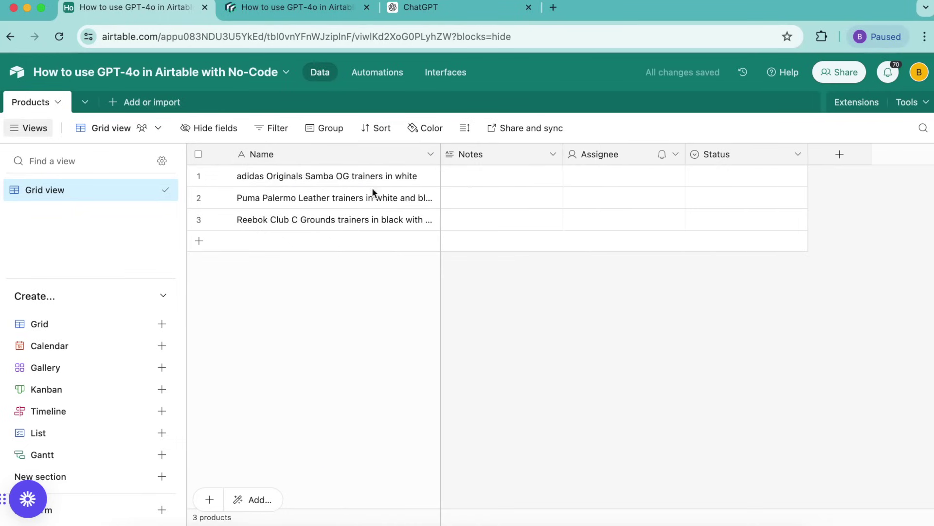
- Rename the Notes field to Description
double_click(480, 153)
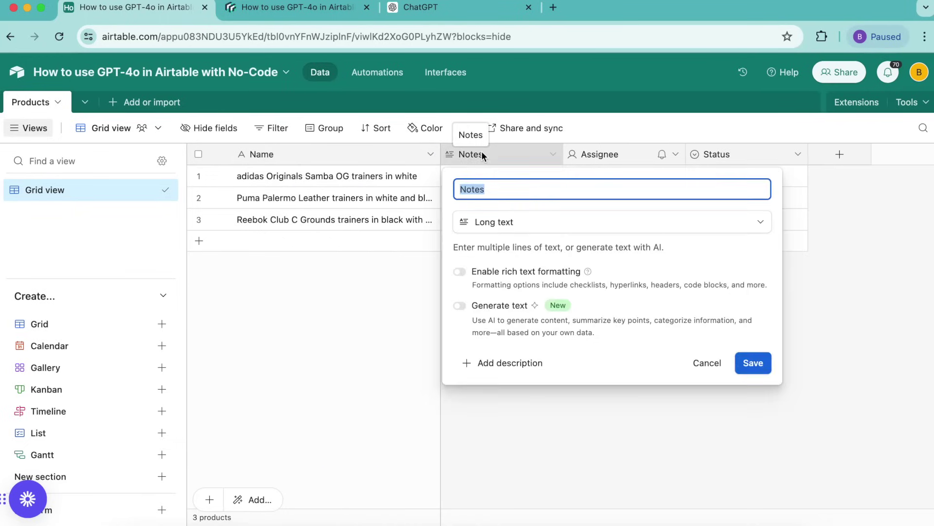
type("Description")
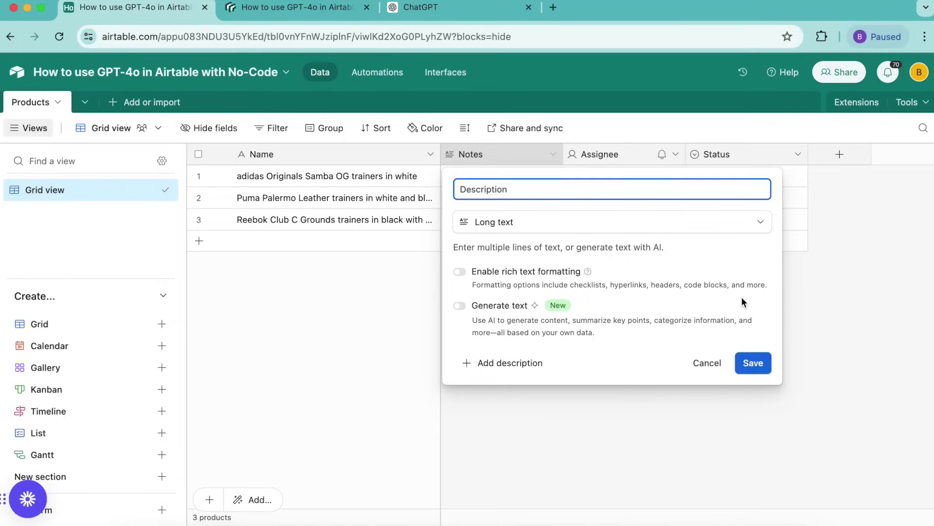
left_click(753, 362)
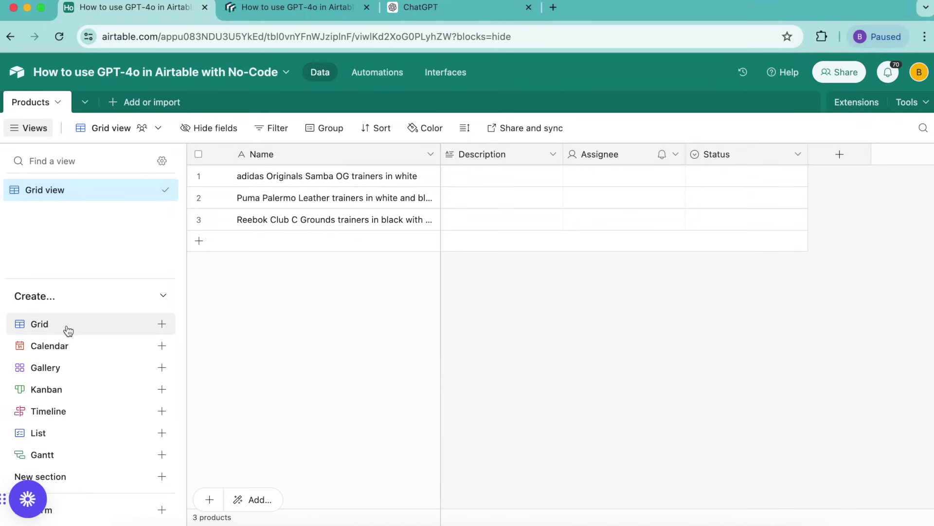
left_click(162, 325)
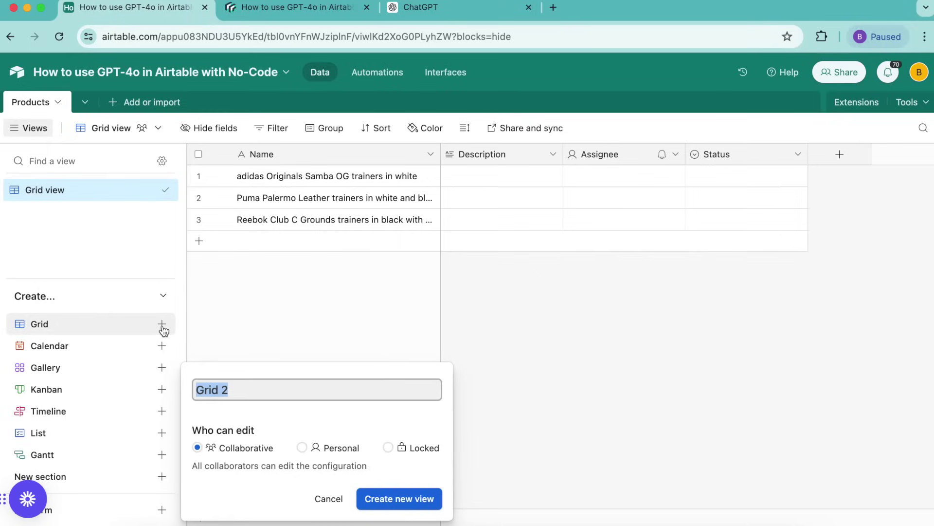
- Create a grid view named 'Needs description'
type("Needs description")
left_click(400, 498)
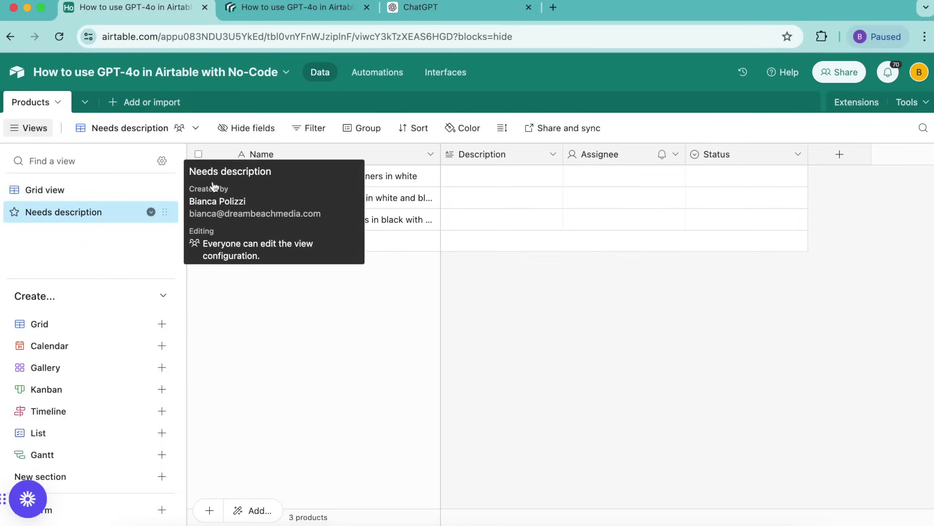
- Add two filter conditions: Name is not empty and Description is empty
left_click(316, 129)
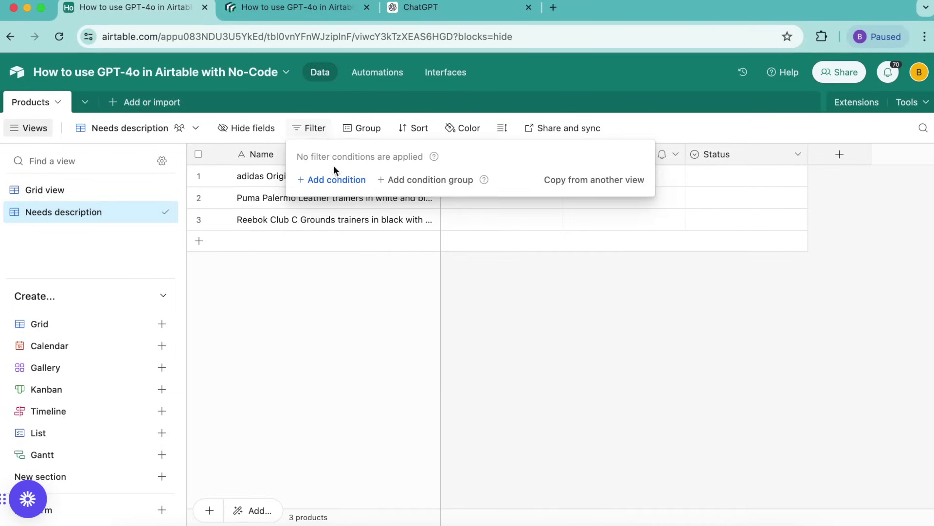
left_click(336, 178)
left_click(335, 206)
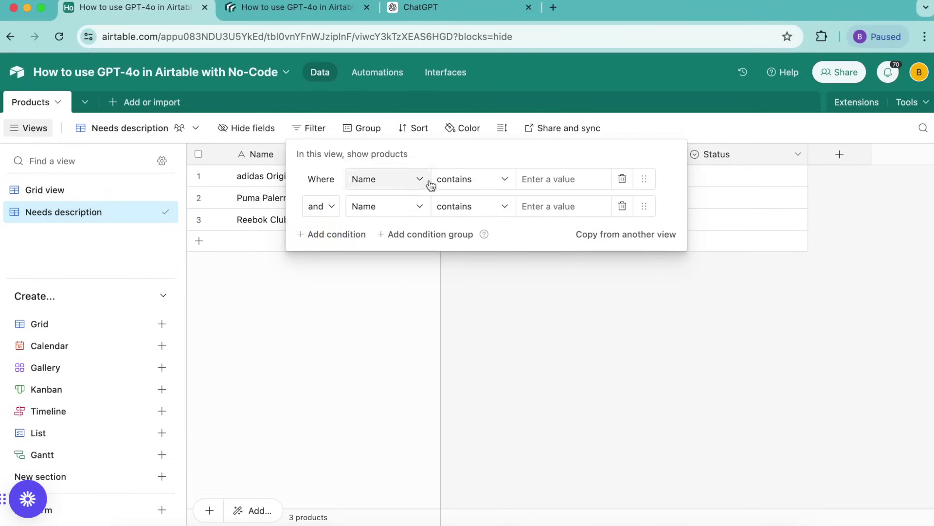
left_click(467, 178)
left_click(470, 354)
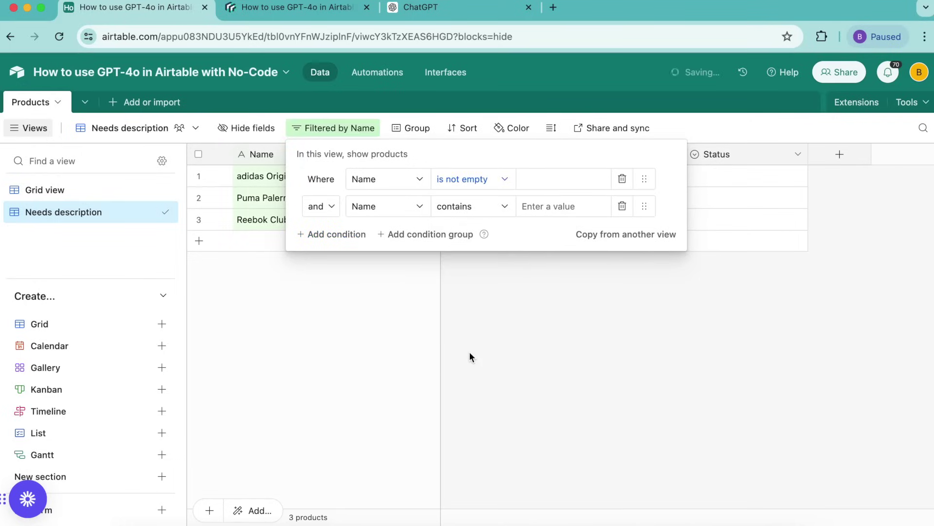
left_click(365, 206)
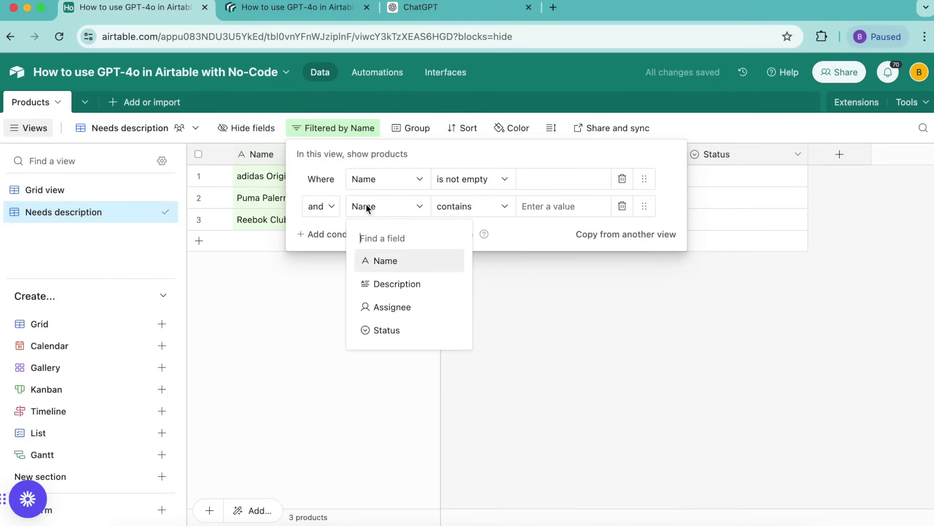
left_click(377, 285)
left_click(444, 213)
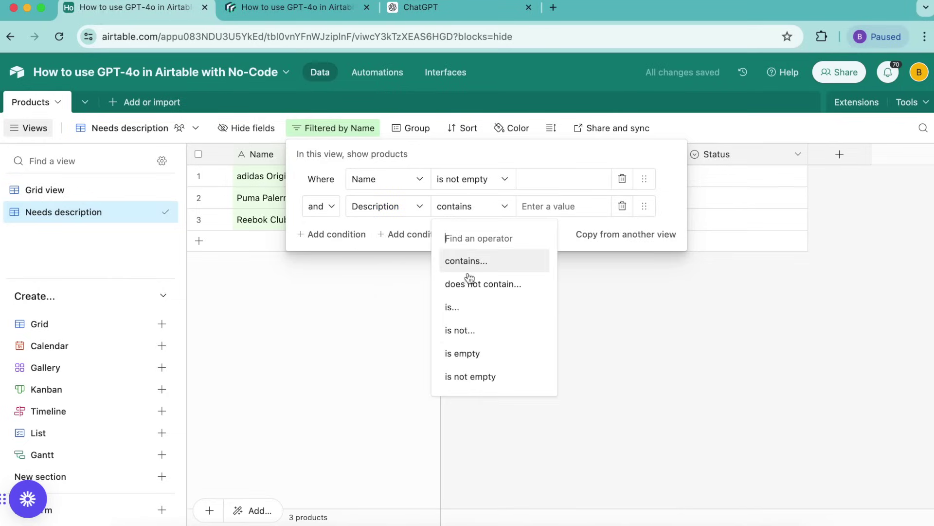
left_click(460, 352)
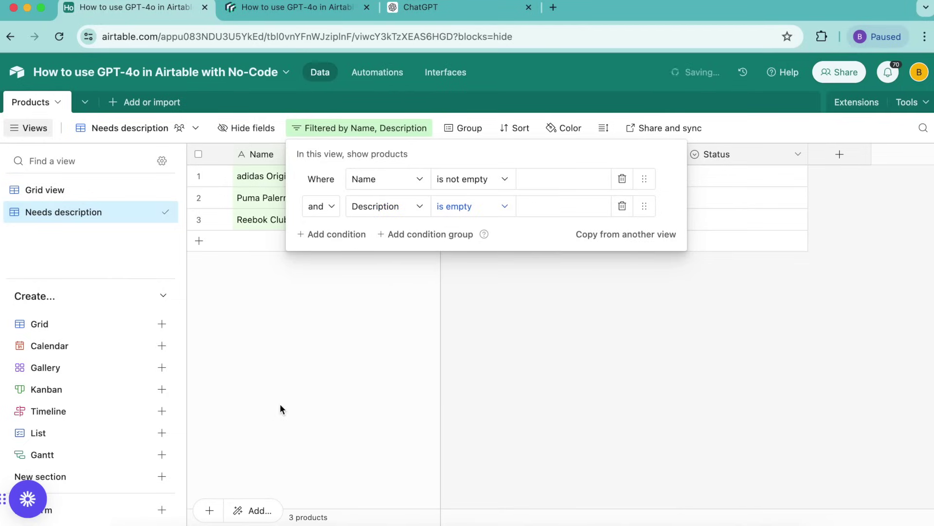
left_click(518, 389)
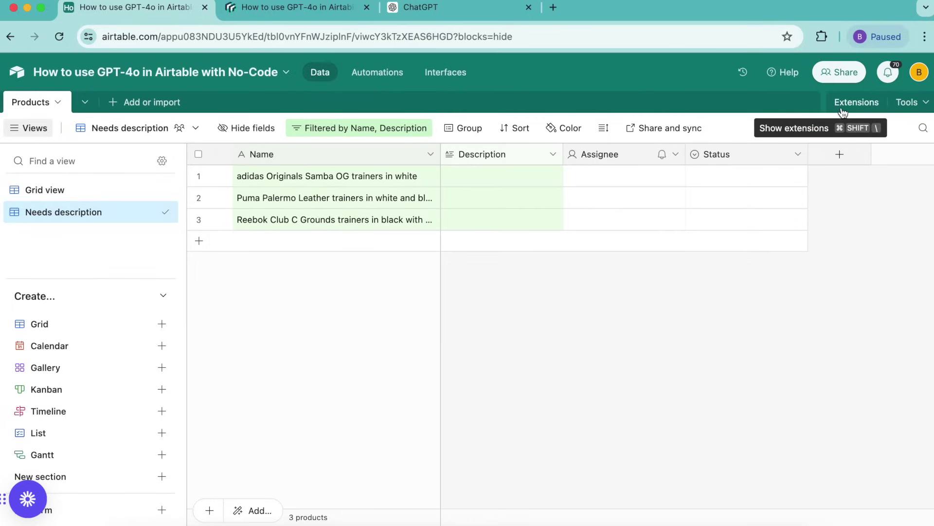
- Add the Data Fetcher extension from the marketplace and sign up with Google
left_click(858, 103)
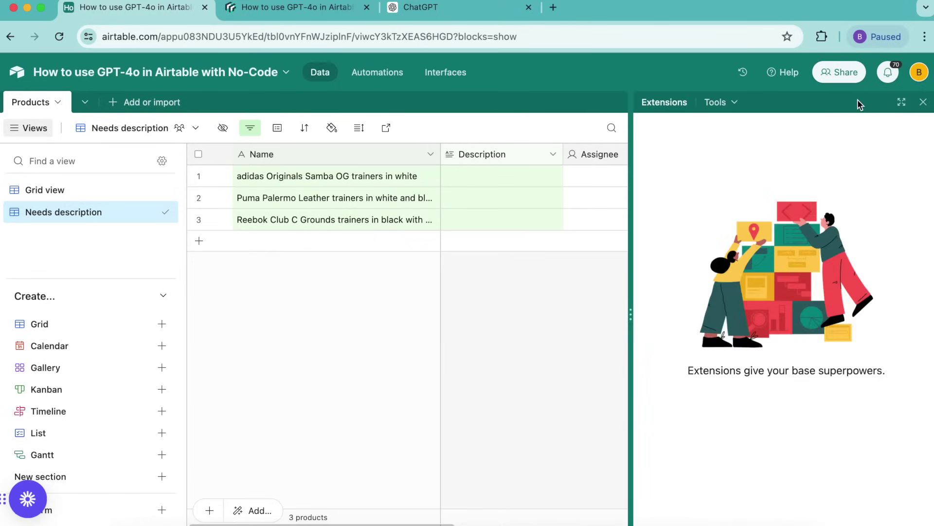
left_click(771, 441)
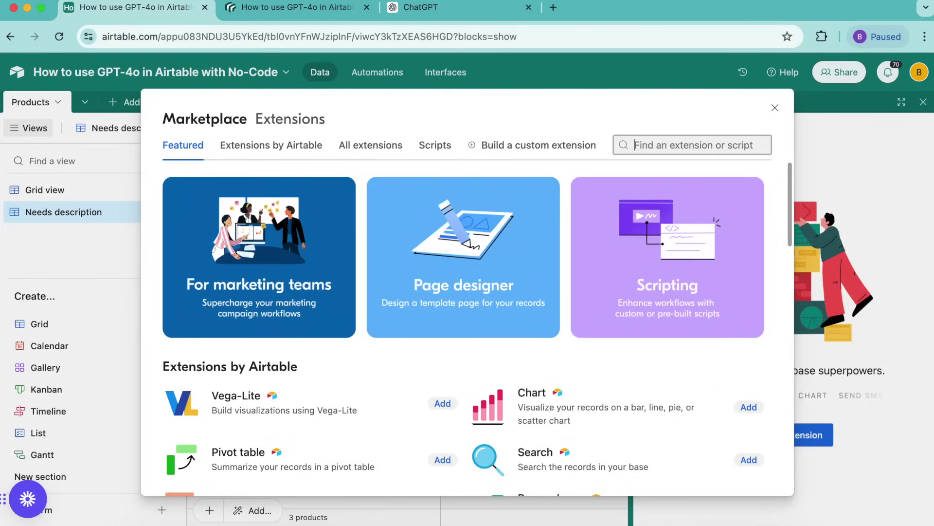
type("data fet")
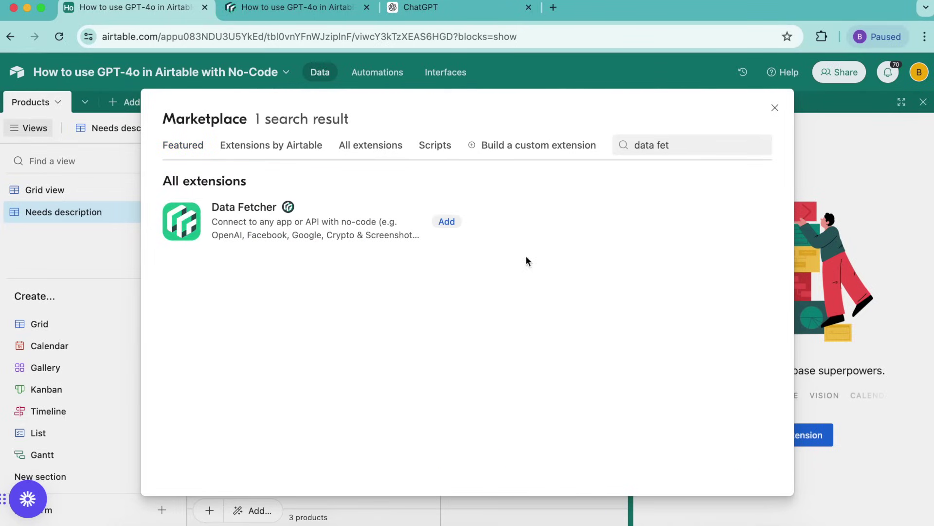
left_click(447, 221)
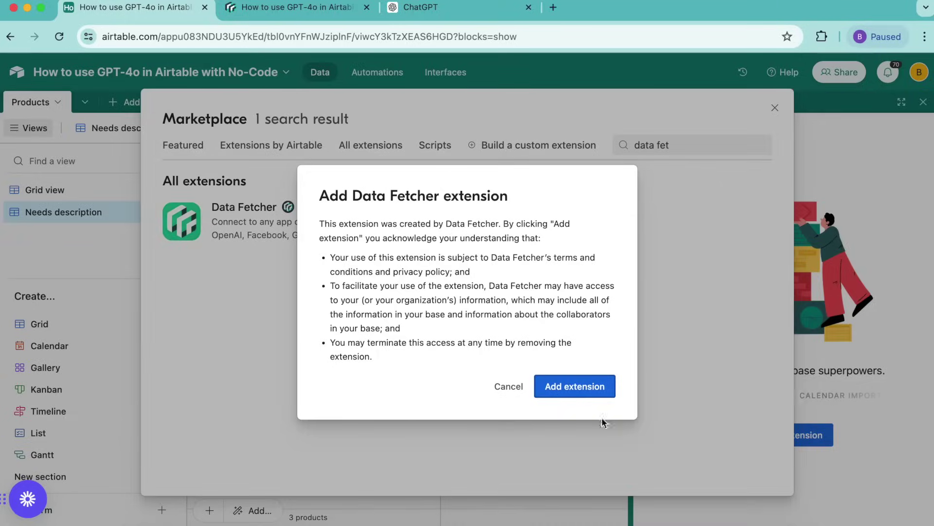
left_click(588, 394)
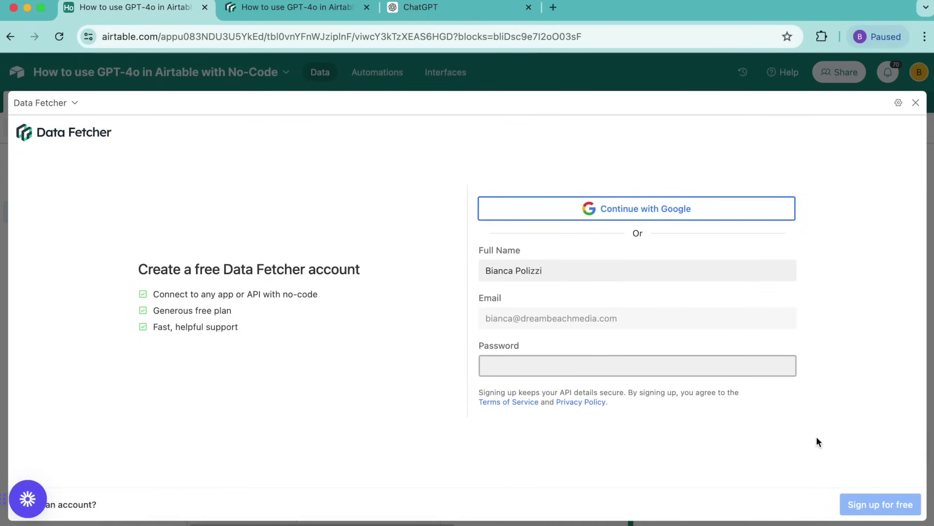
left_click(673, 212)
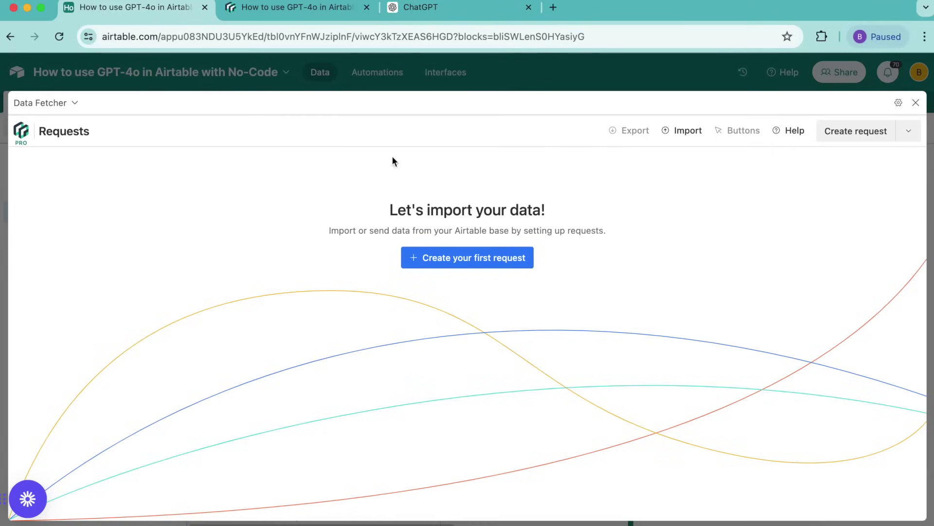
- Create an OpenAI request in Data Fetcher named 'Fetch Product Descriptions'
left_click(486, 265)
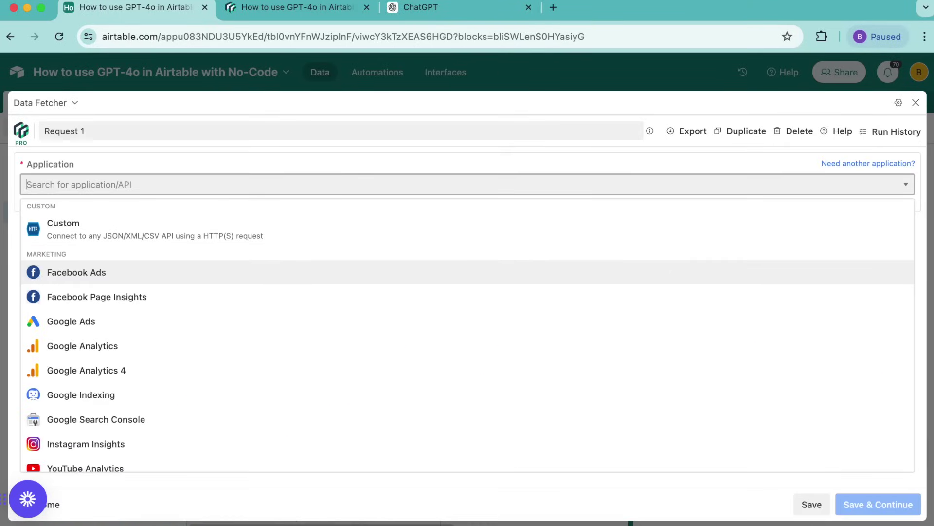
type("op")
left_click(149, 233)
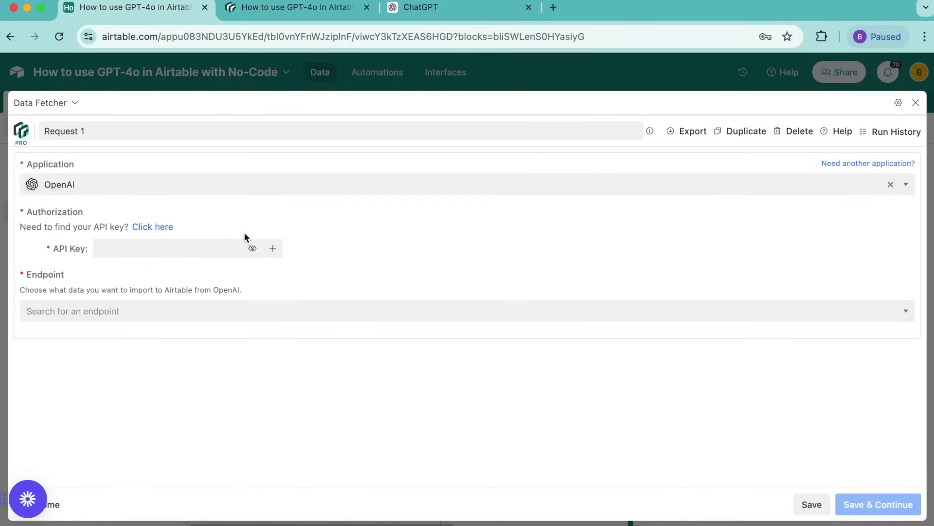
left_click_drag(85, 132, 41, 125)
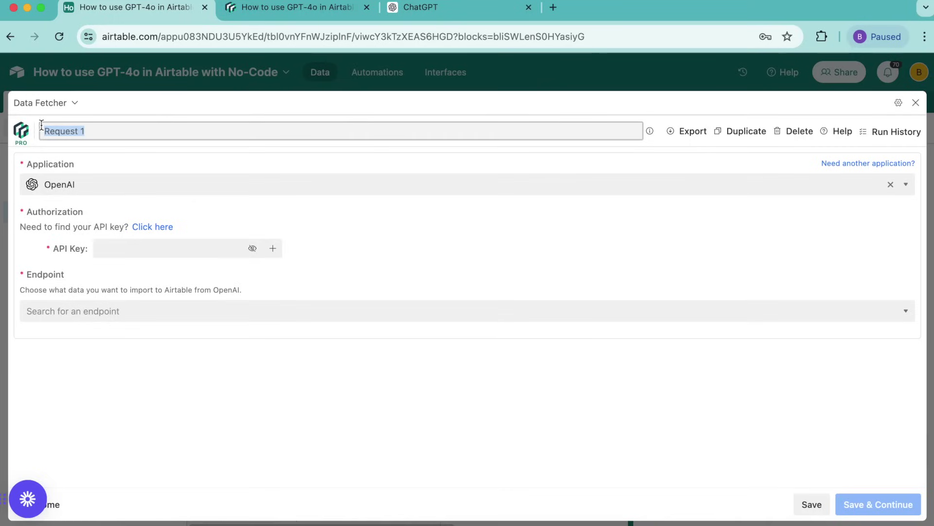
type("Fetch Product Descriptions")
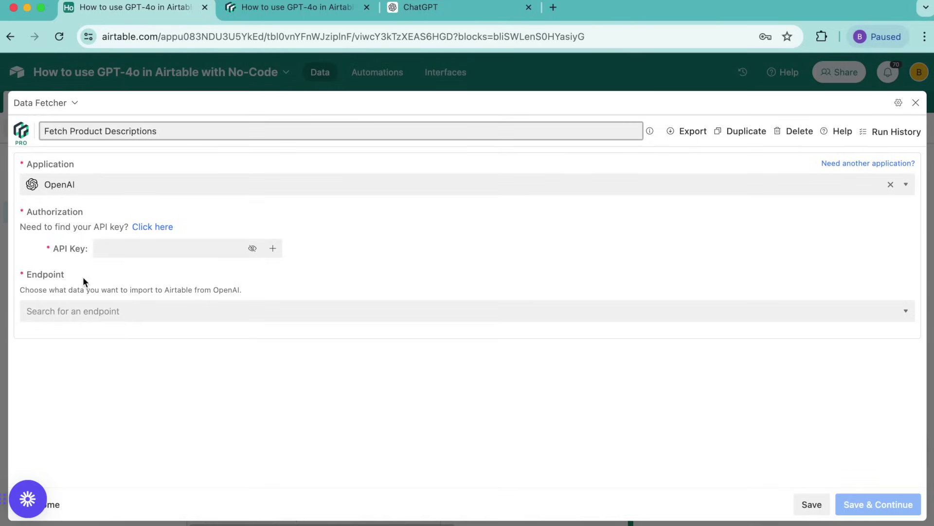
left_click(154, 228)
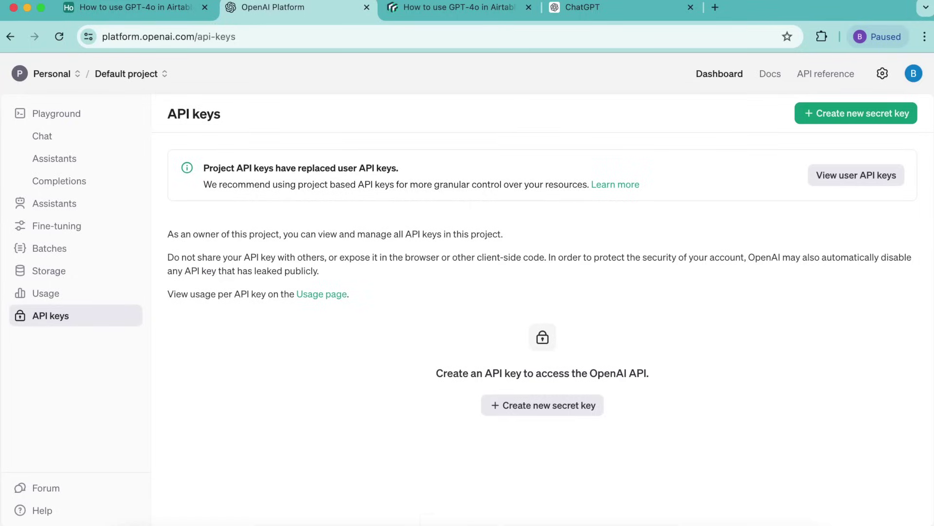
- Paste the OpenAI API key, choose the Create chat message completion endpoint, and save
key("ctrl+shift+Tab")
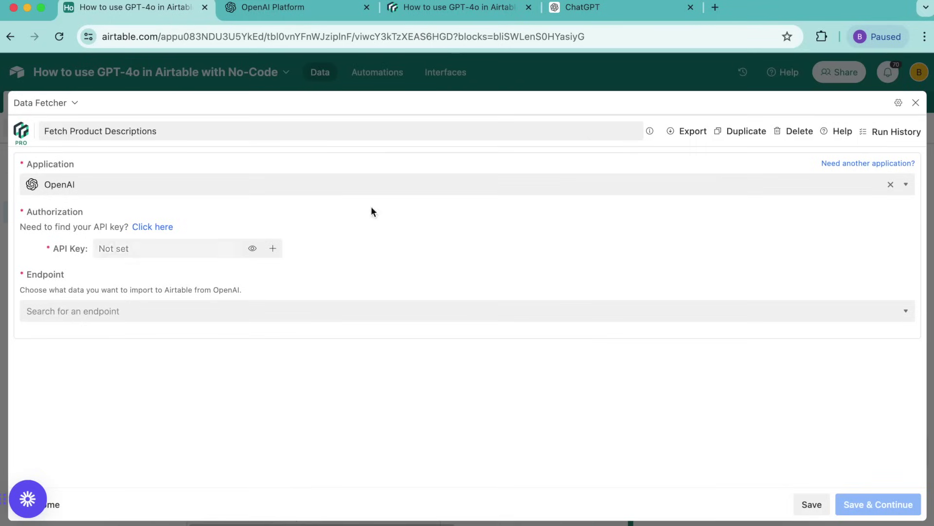
left_click(124, 248)
key("super+v")
left_click(307, 307)
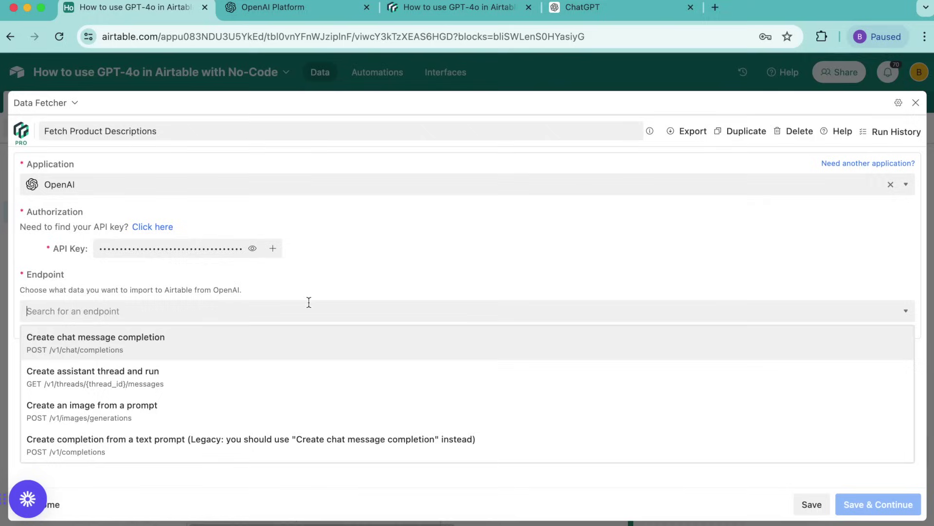
left_click(291, 342)
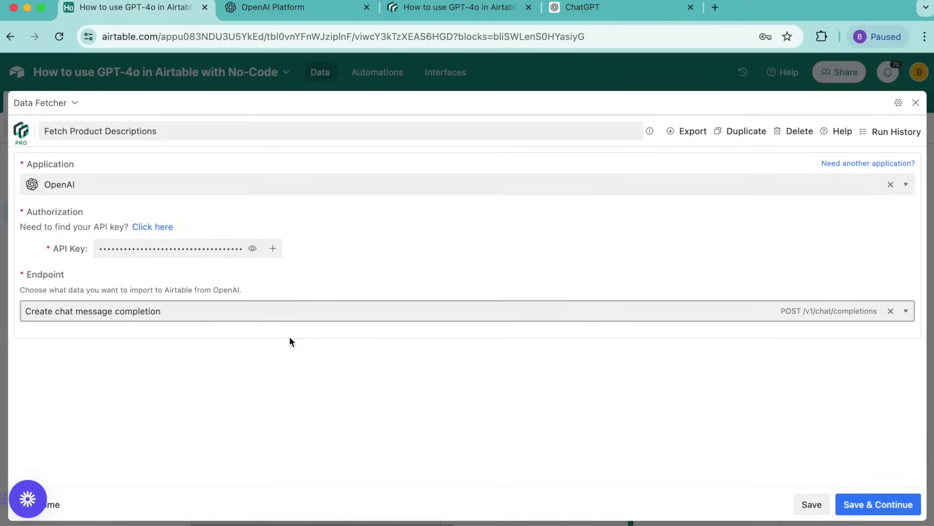
left_click(892, 501)
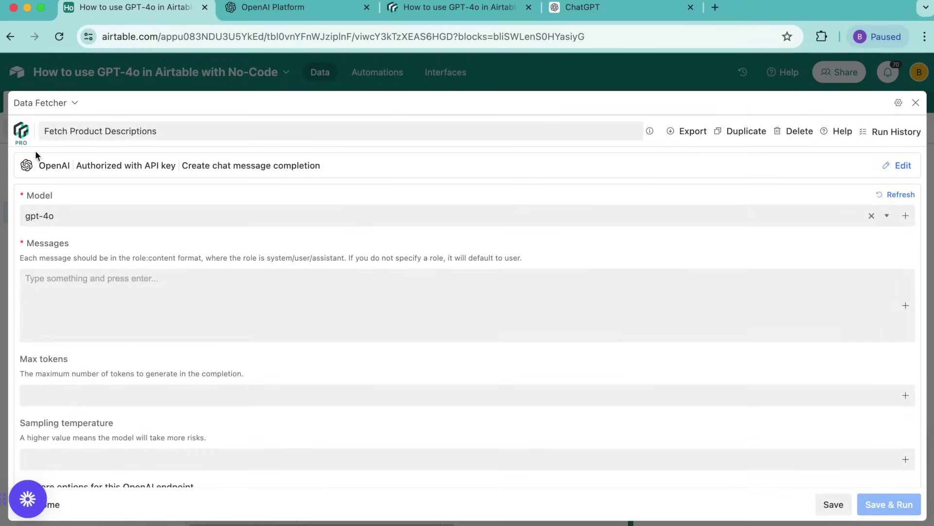
- Keep gpt-4o and add the footwear-copywriter system message plus the short-description prompt
left_click(55, 216)
left_click(76, 197)
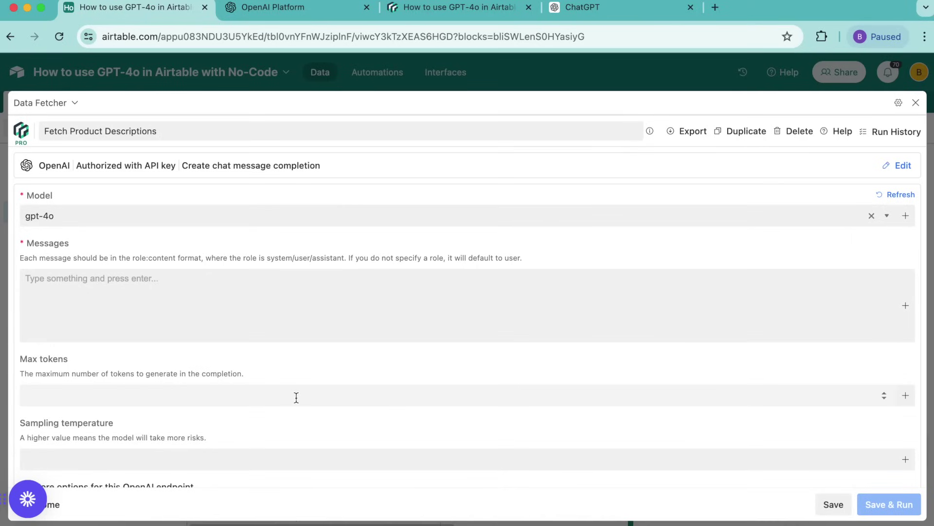
scroll(296, 375, "down", 1)
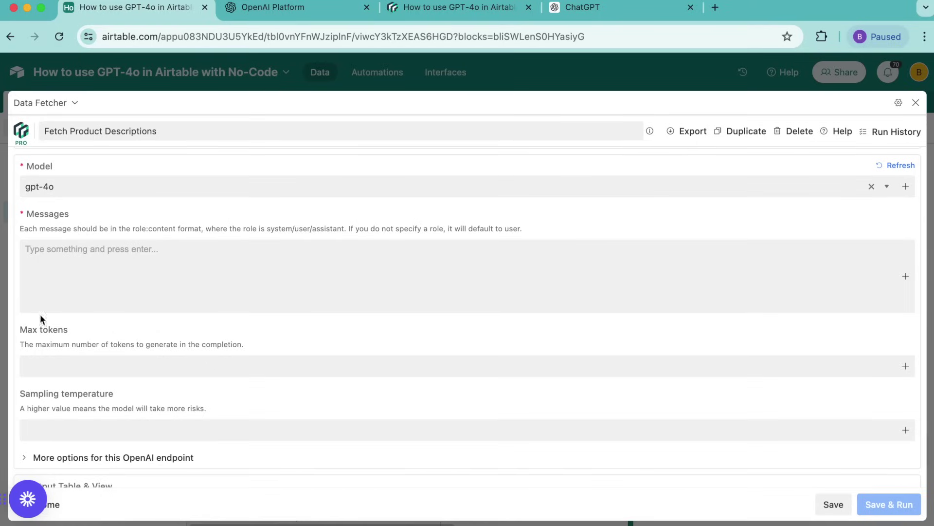
left_click(186, 289)
type("system: You are an expert footwear copywriter.")
key("Return")
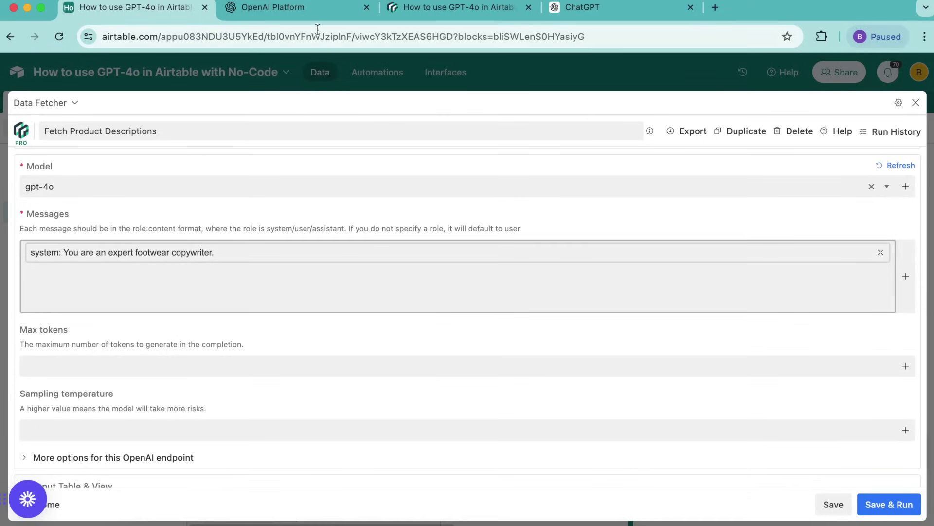
type("Generate a short description of a product with the name:")
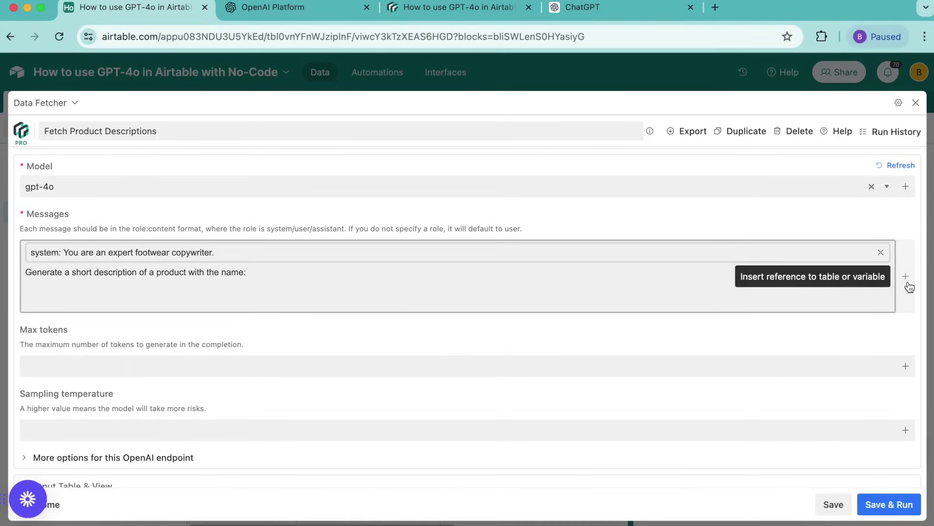
- Append a reference to the Products table's Name field to the prompt and commit it
left_click(905, 276)
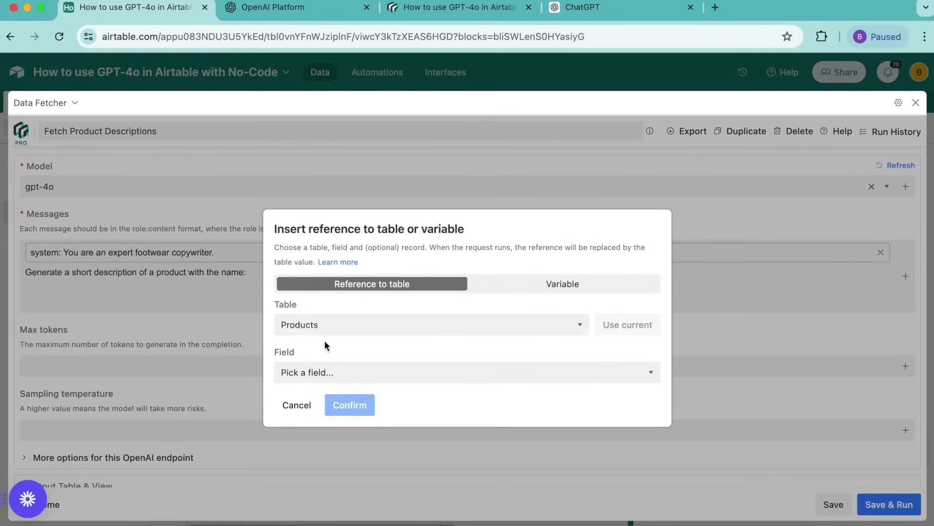
left_click(313, 378)
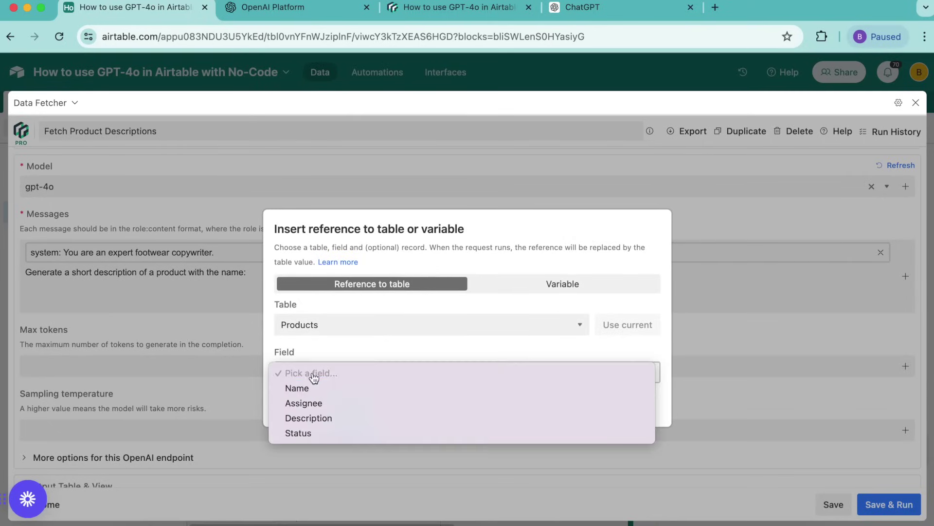
left_click(313, 387)
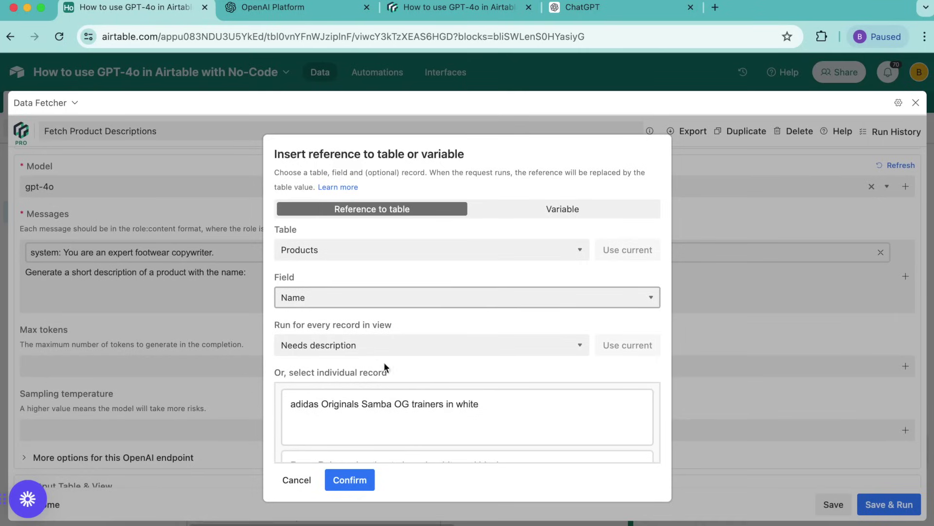
left_click(350, 479)
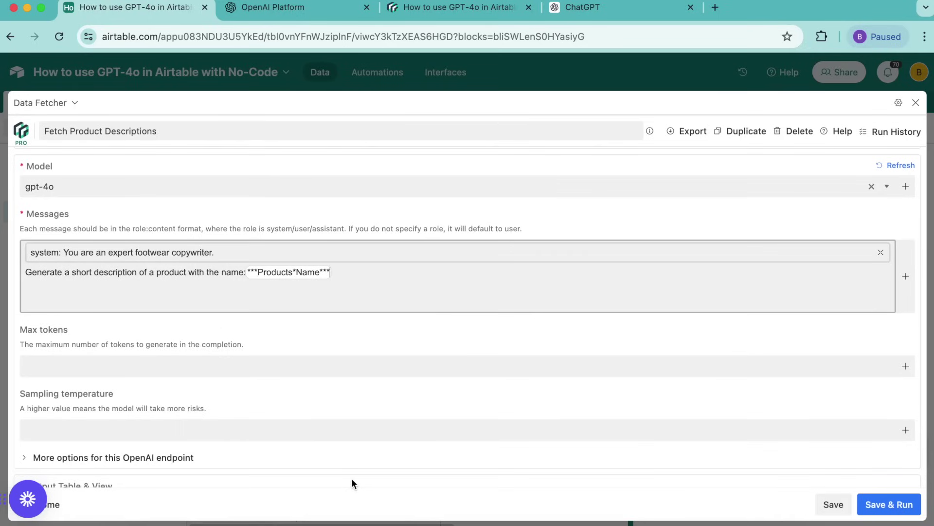
key("Return")
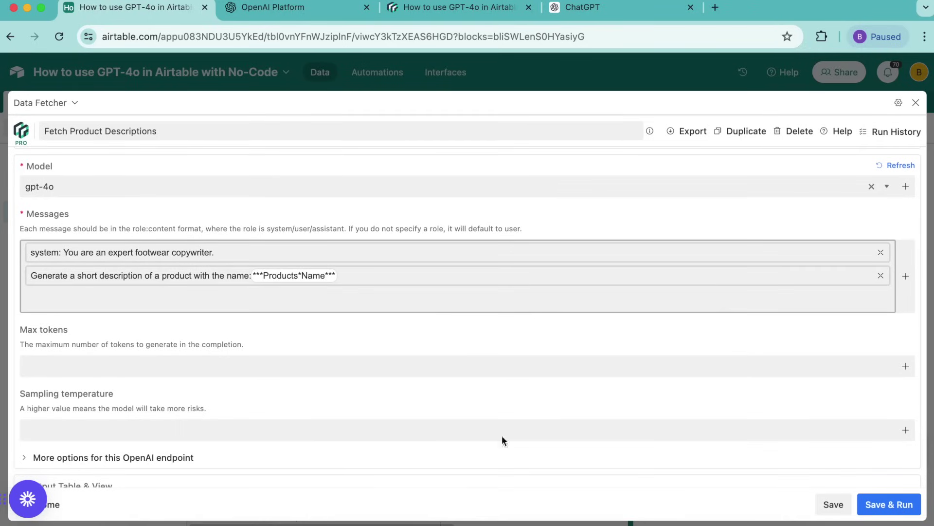
- Map the GPT-4o message output to the Description field and run the request
left_click(908, 507)
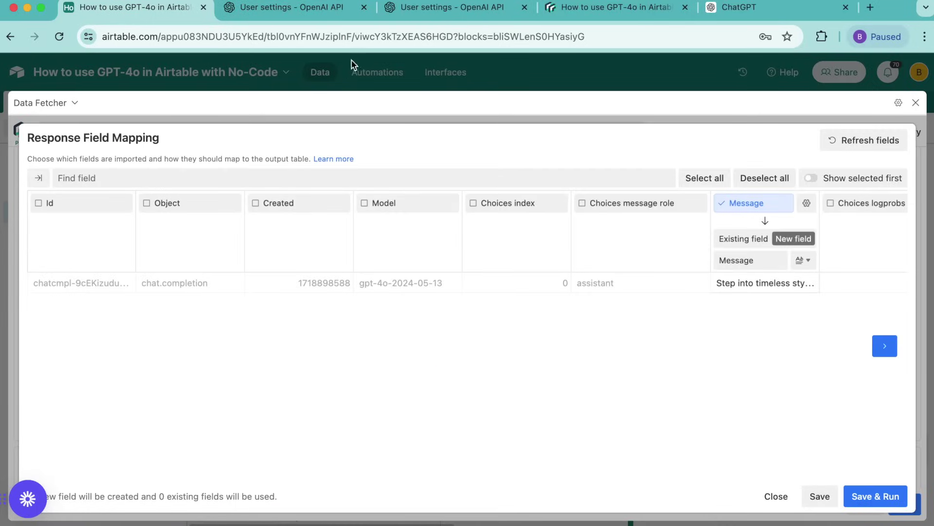
left_click(363, 7)
left_click(363, 7)
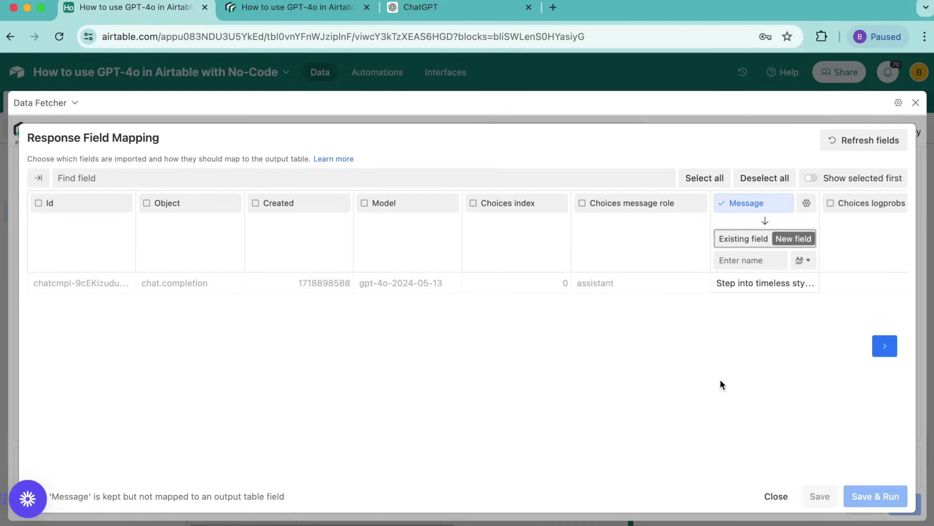
left_click(749, 240)
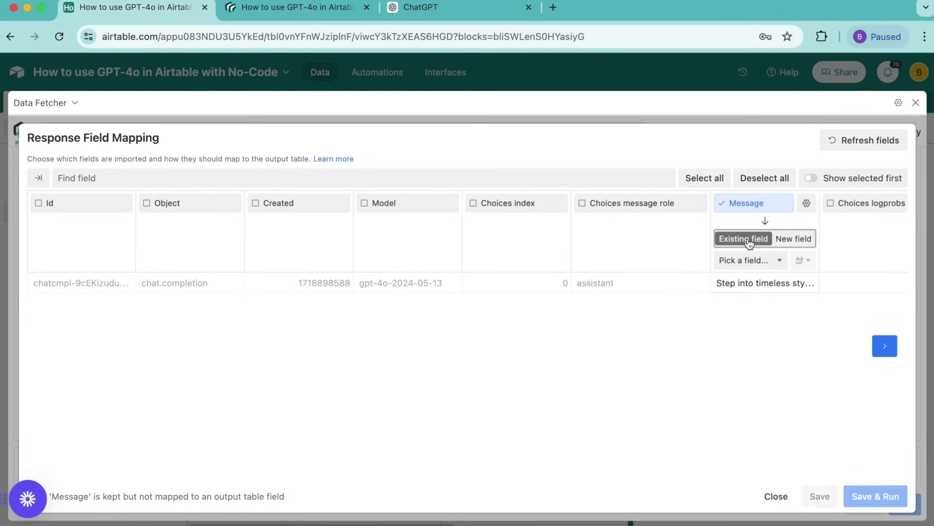
left_click(750, 260)
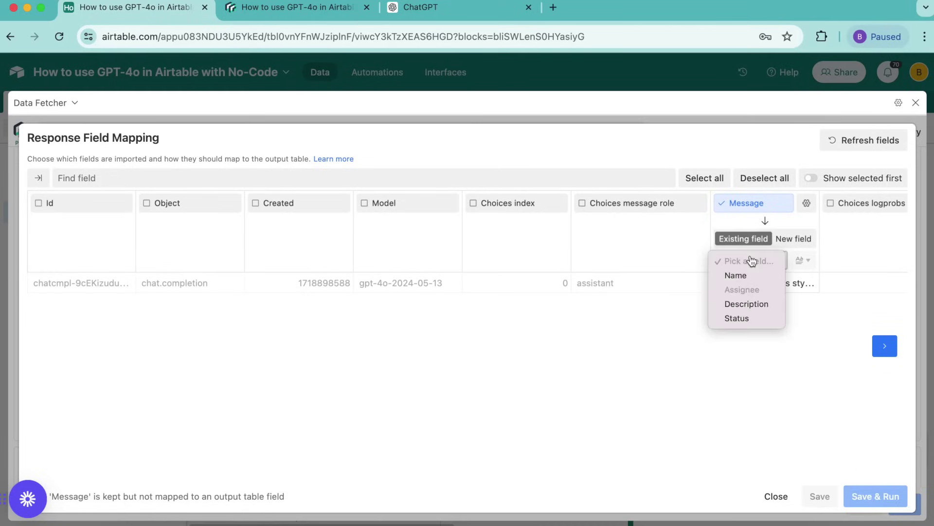
left_click(751, 306)
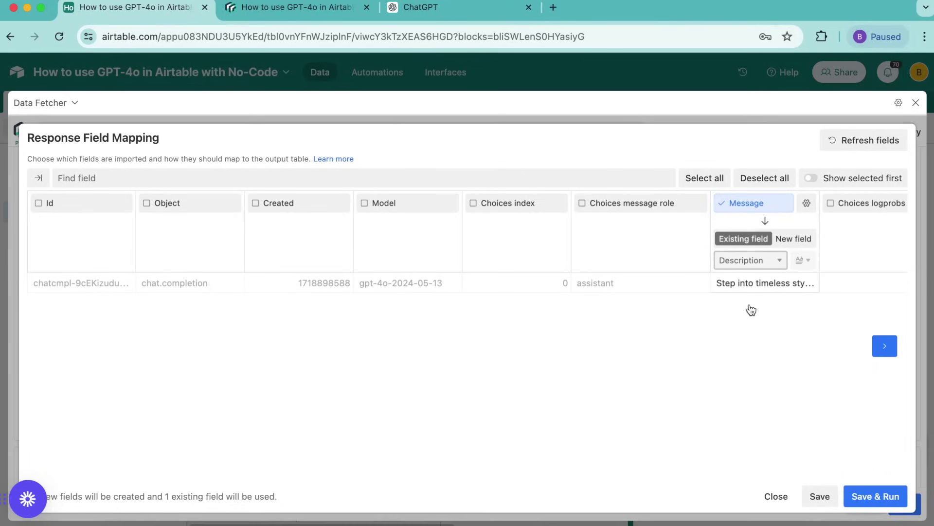
left_click(871, 501)
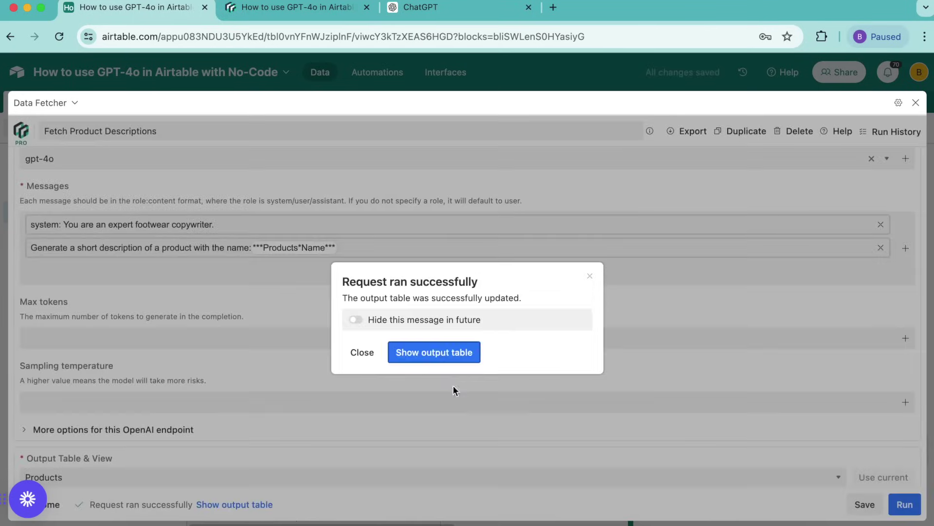
left_click(433, 350)
- Show all three products in the Grid view and widen the Description column
left_click(923, 101)
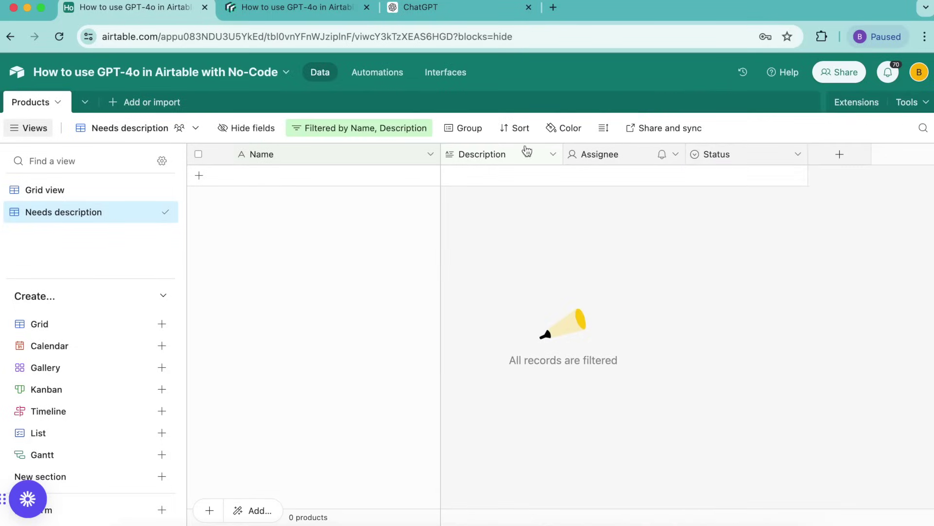
left_click(83, 195)
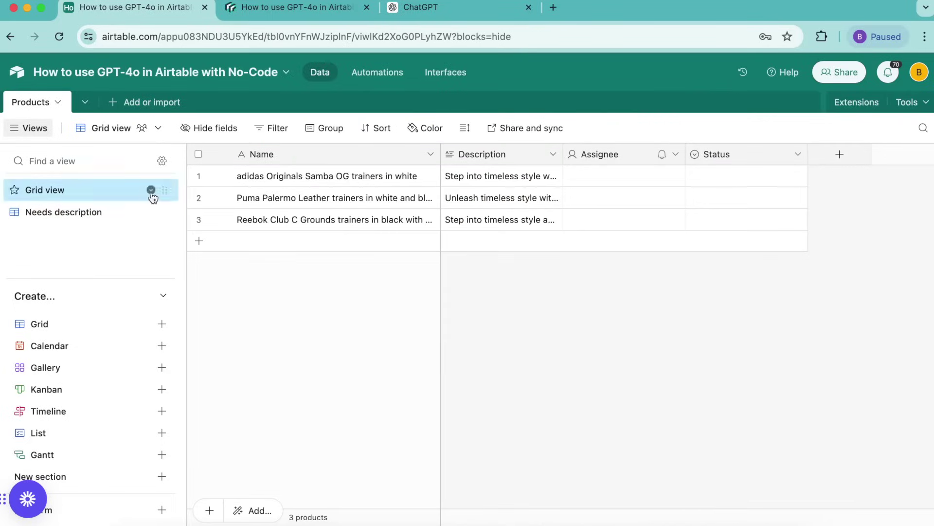
left_click_drag(720, 136, 798, 131)
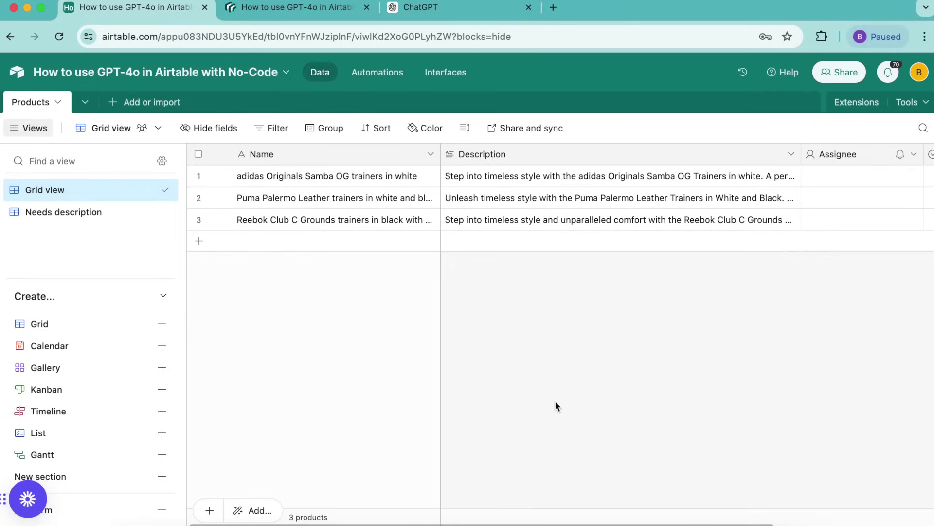
- Reopen the Fetch Product Descriptions request in Data Fetcher and switch its run option to Trigger
left_click(860, 102)
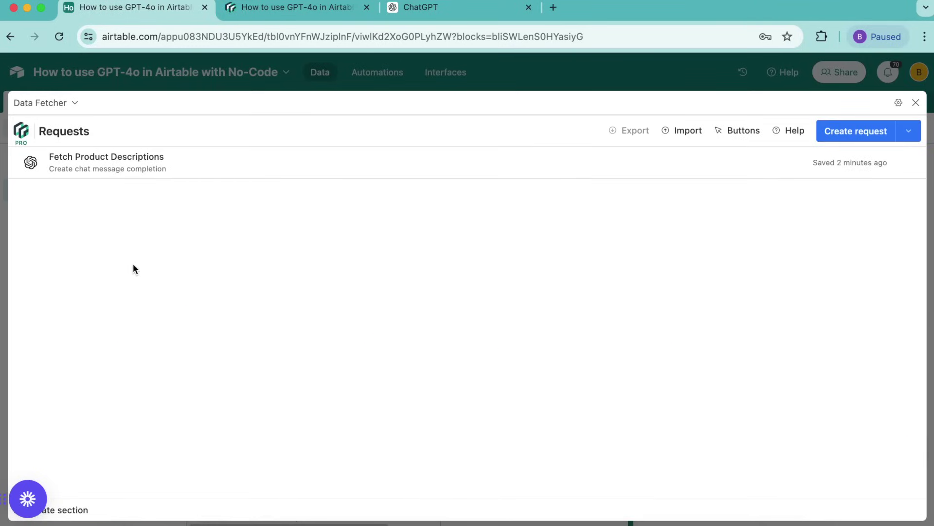
left_click(119, 171)
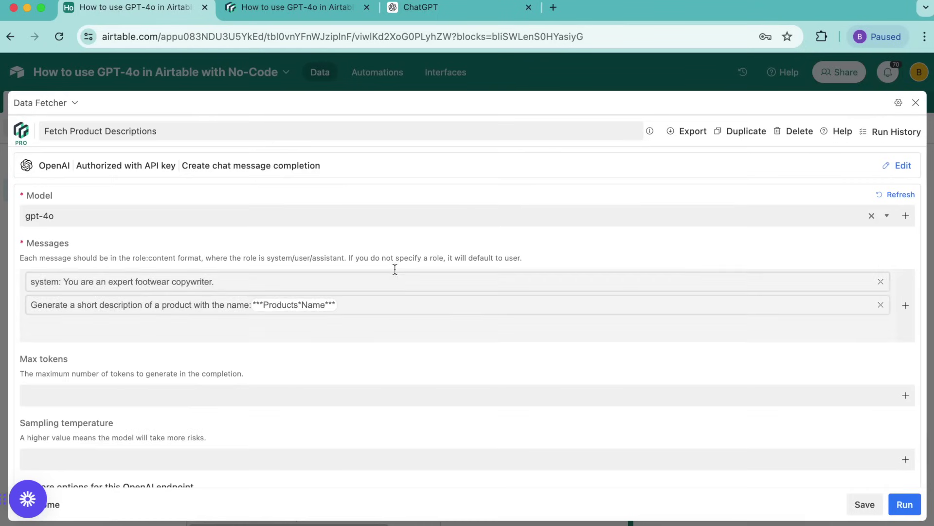
scroll(416, 437, "down", 5)
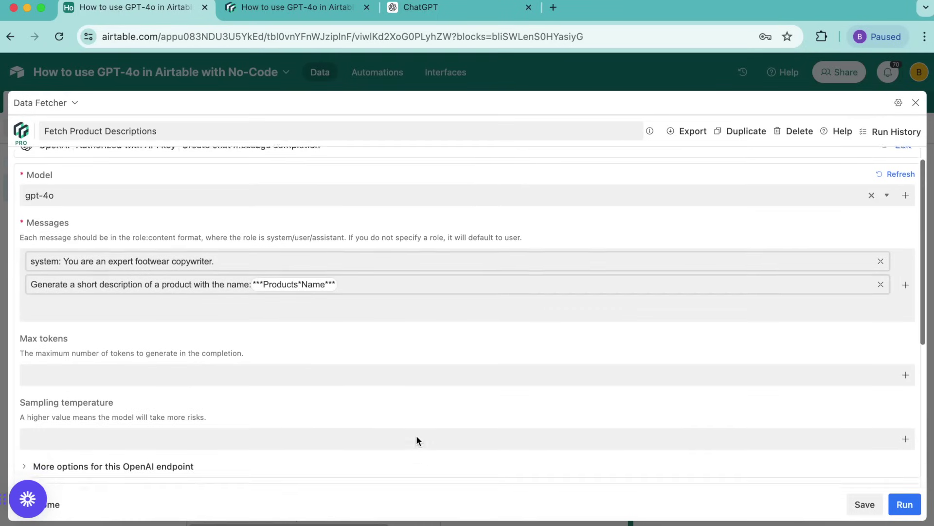
scroll(416, 435, "down", 3)
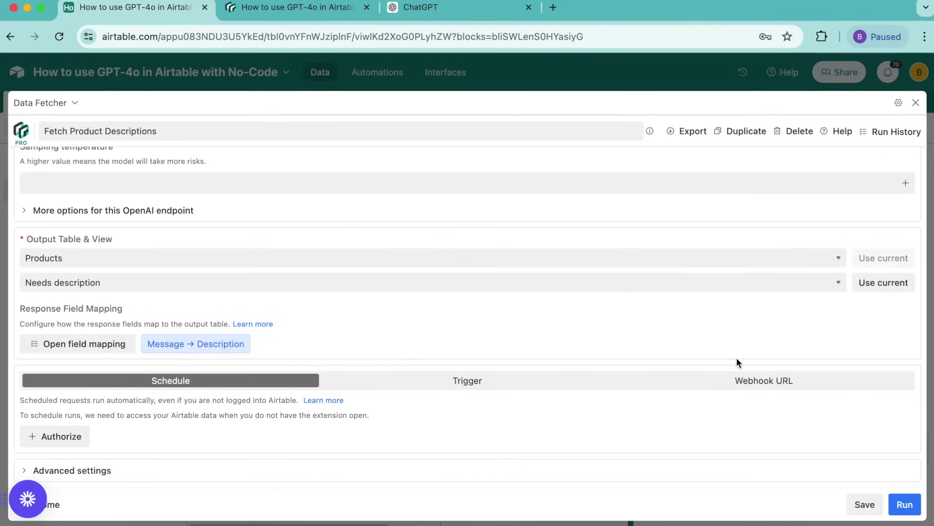
left_click(565, 382)
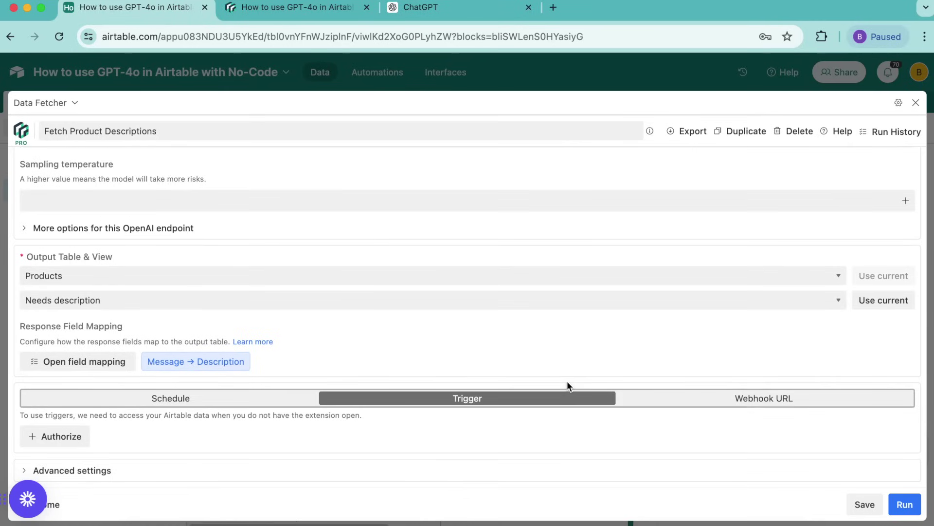
- Authorize Data Fetcher's Airtable access, granting it all current and future bases
left_click(66, 434)
left_click(504, 428)
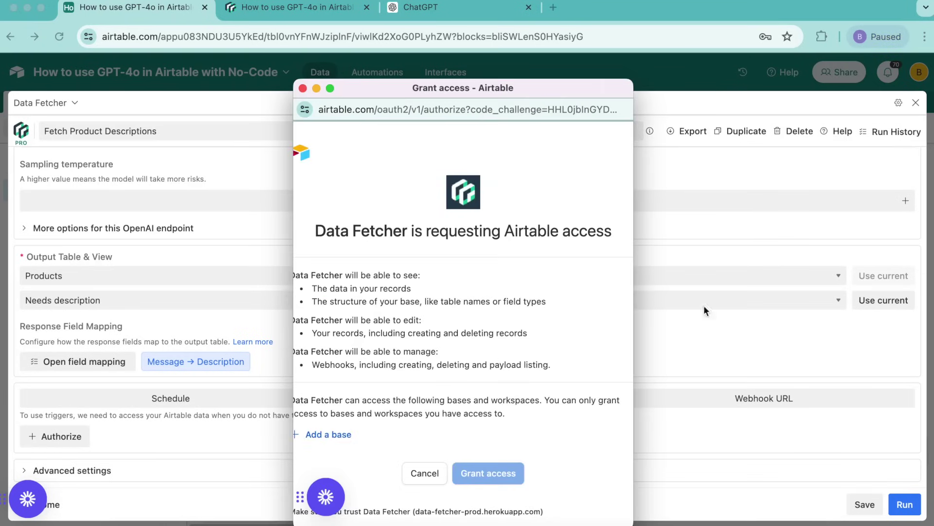
left_click(337, 434)
left_click(381, 295)
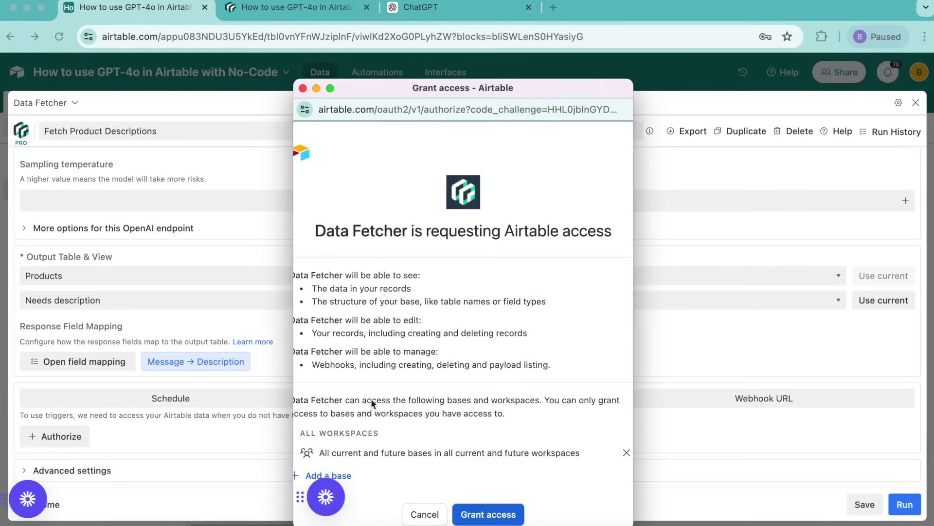
scroll(371, 451, "down", 2)
scroll(371, 452, "down", 2)
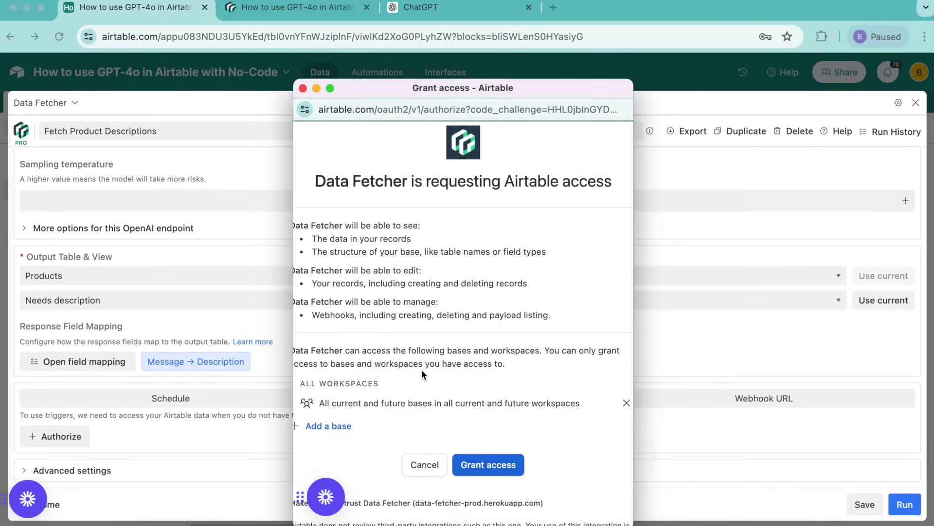
left_click(484, 457)
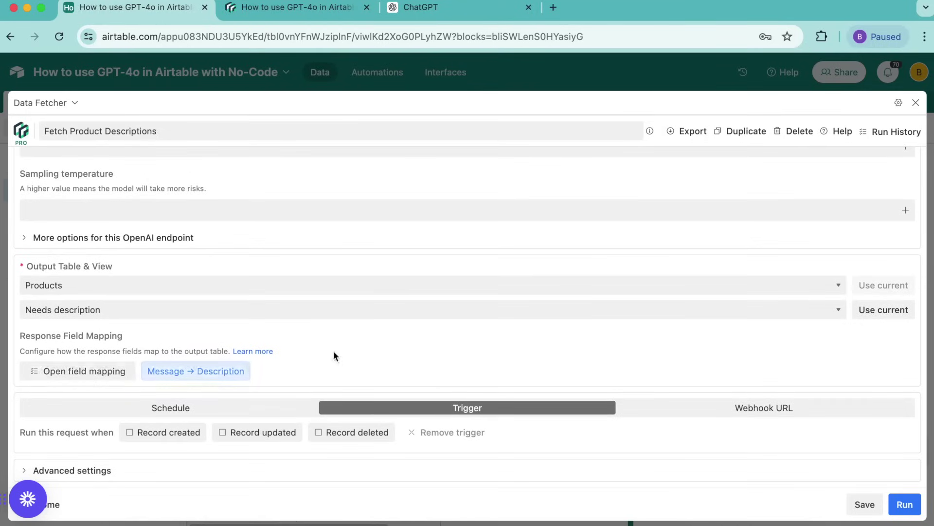
- Trigger the request on Record created in the Products table's Needs description view, and save it
left_click(131, 433)
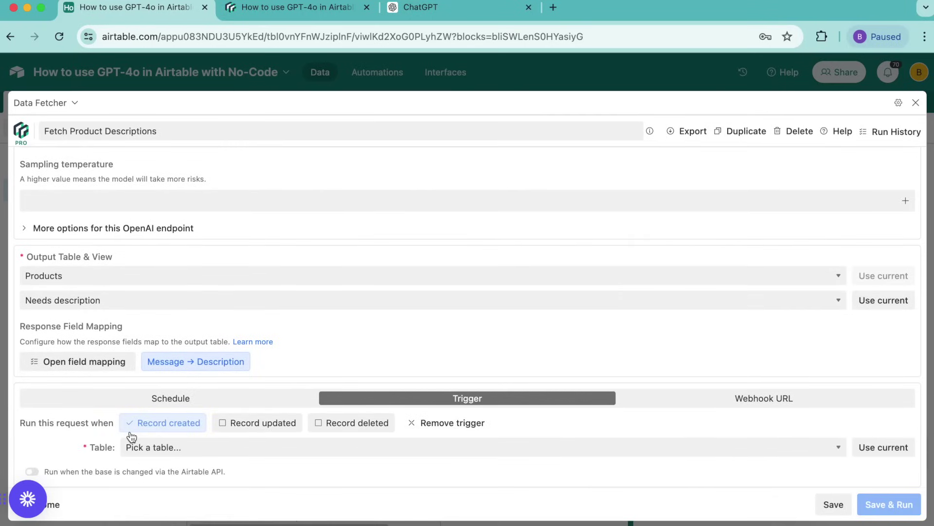
left_click(146, 446)
left_click(156, 463)
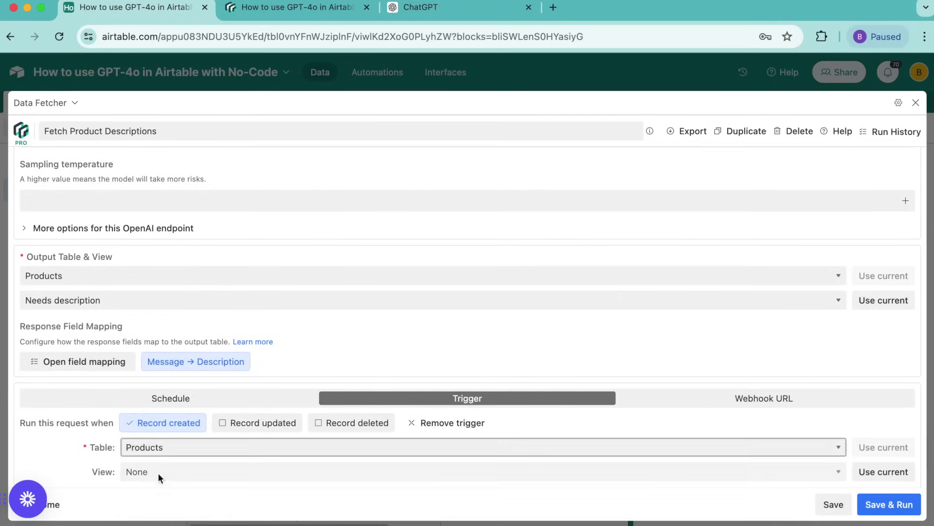
left_click(159, 473)
left_click(163, 501)
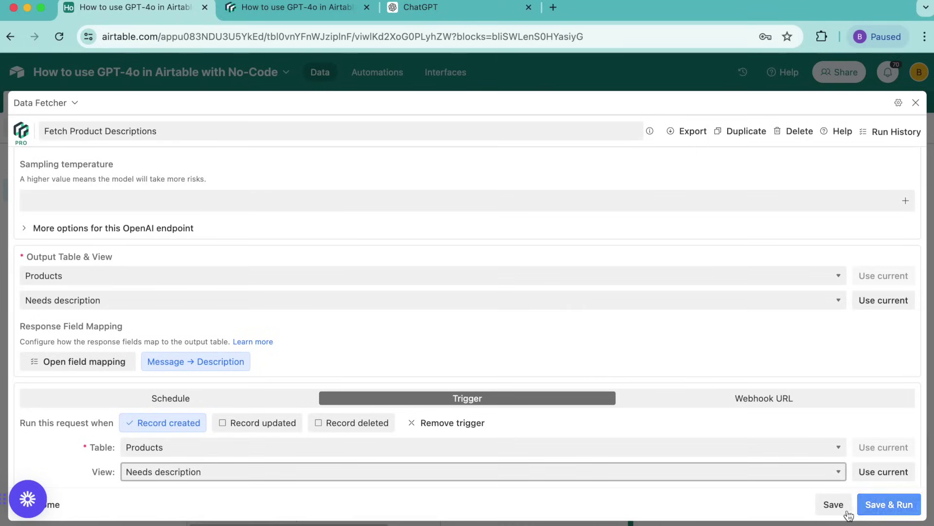
left_click(833, 506)
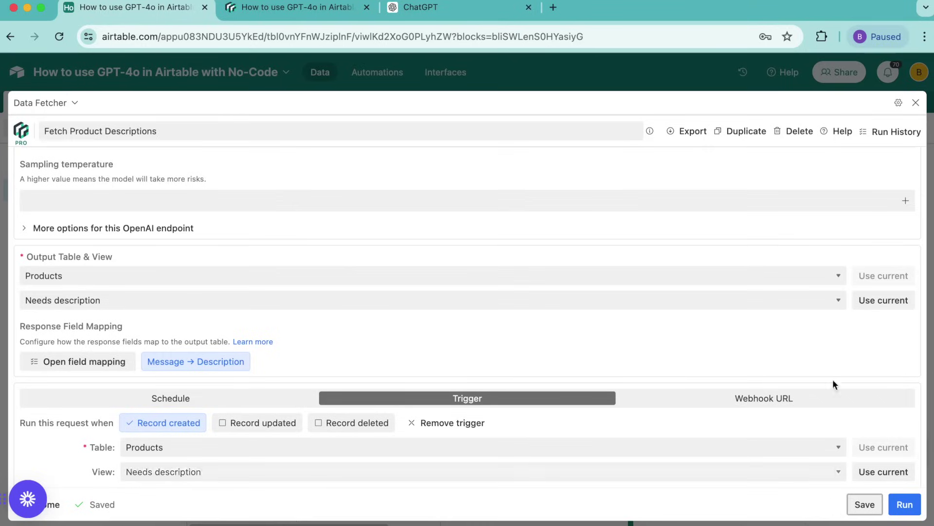
left_click(916, 104)
- Hide the Extensions panel and switch to the 'How to use GPT-4o in Airtable with No-Code' tutorial
left_click(924, 101)
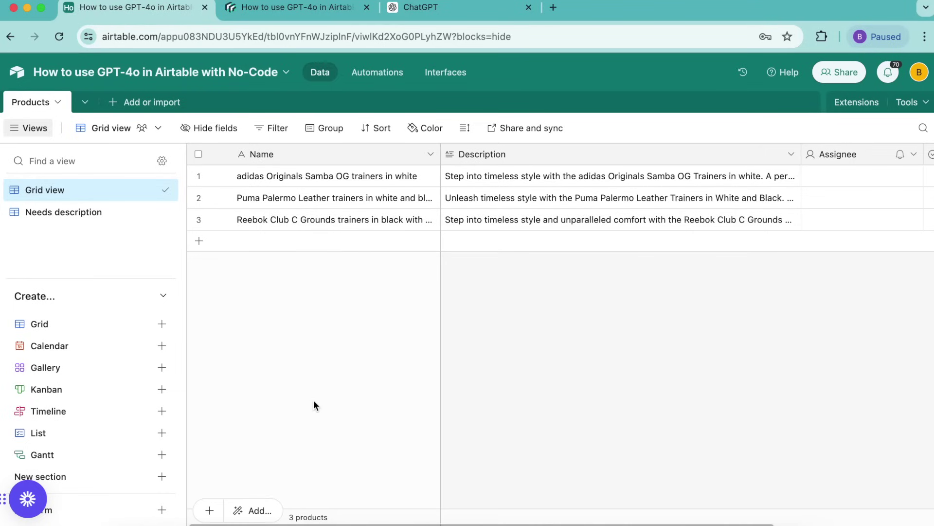
left_click(287, 7)
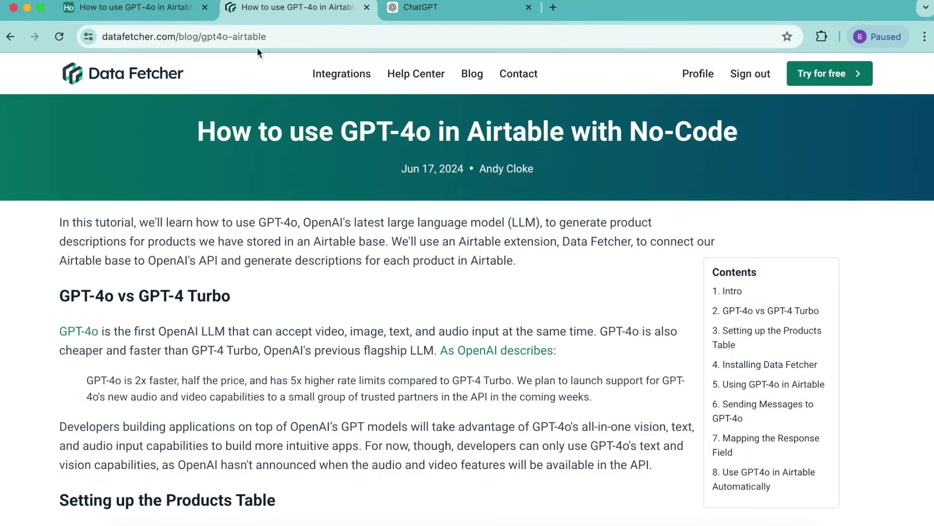
scroll(345, 340, "down", 20)
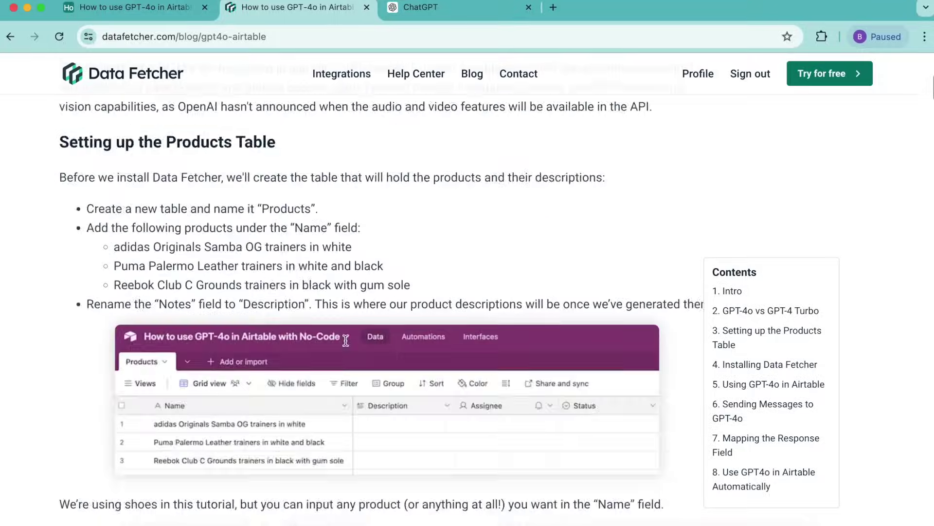
scroll(346, 345, "down", 20)
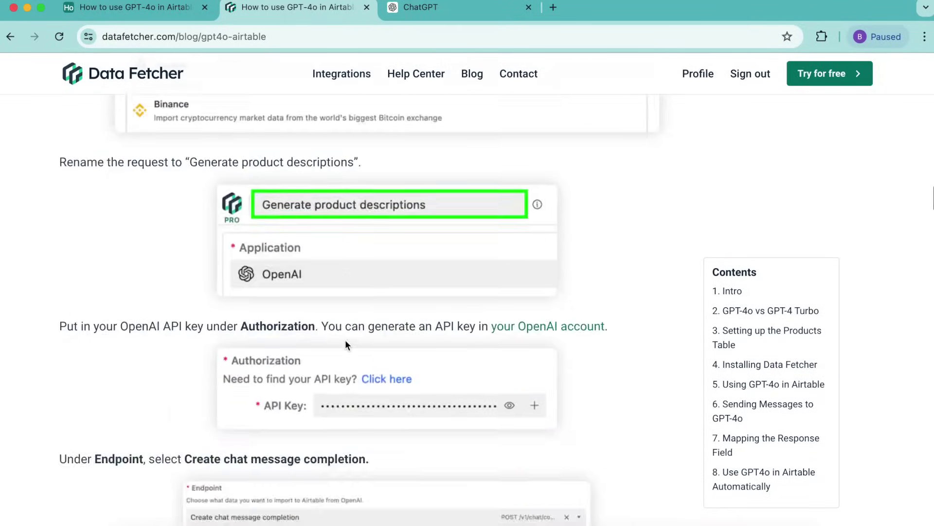
scroll(346, 339, "up", 20)
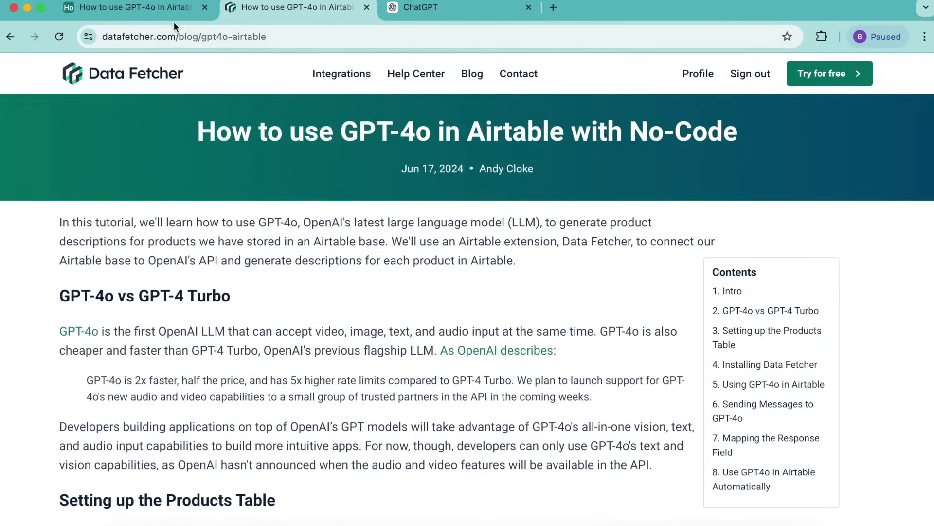
left_click(161, 14)
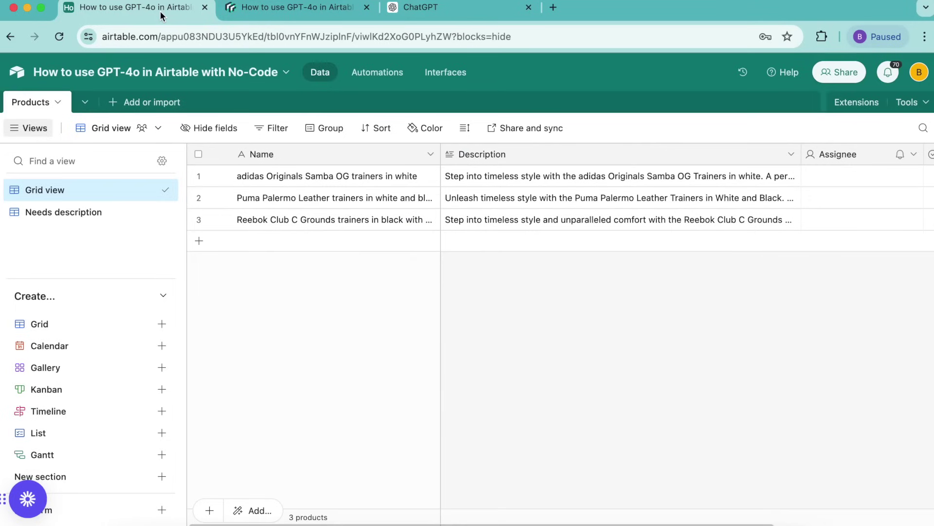